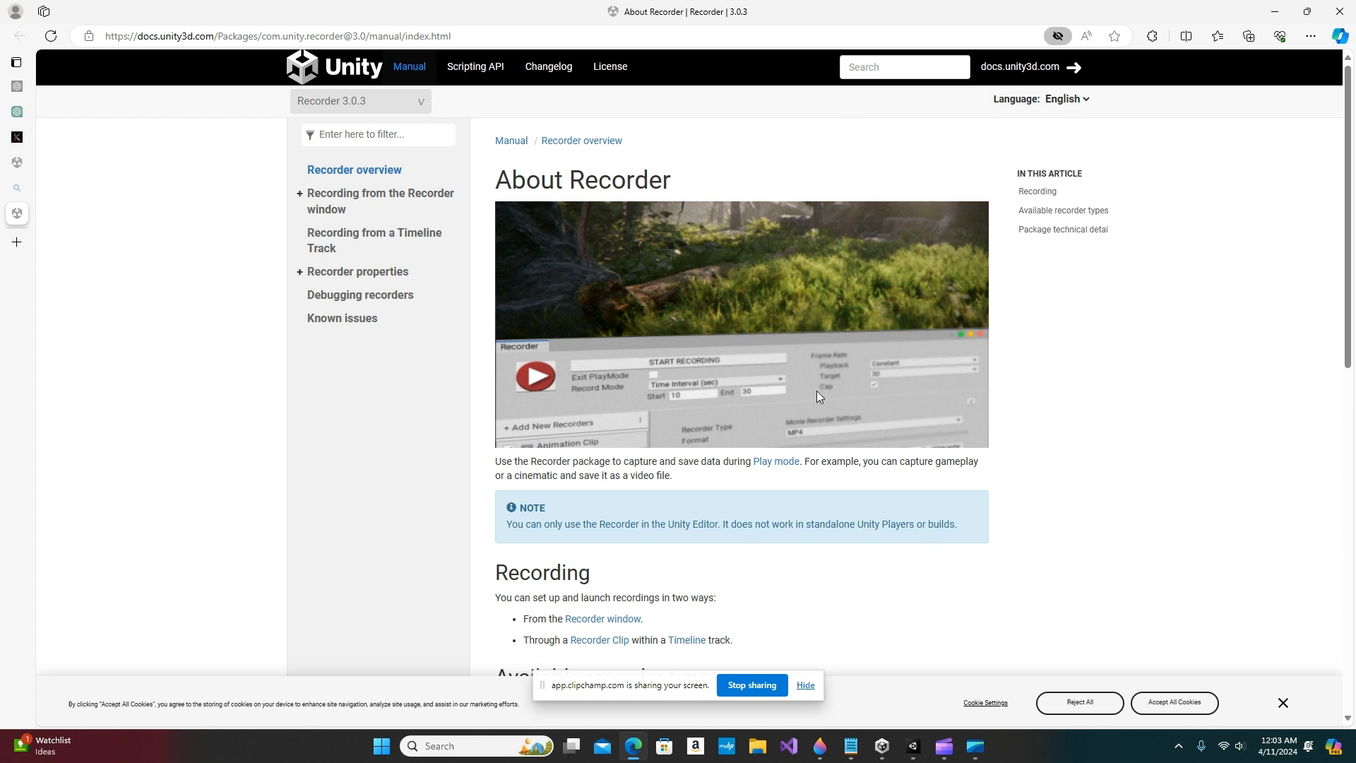
- Skim the Recorder overview page, including the recording methods and available recorder types
{"action": "scroll", "coordinate": [777, 426], "scroll_direction": "down", "scroll_amount": 2}
{"action": "scroll", "coordinate": [777, 426], "scroll_direction": "down", "scroll_amount": 2}
{"action": "scroll", "coordinate": [777, 426], "scroll_direction": "up", "scroll_amount": 2}
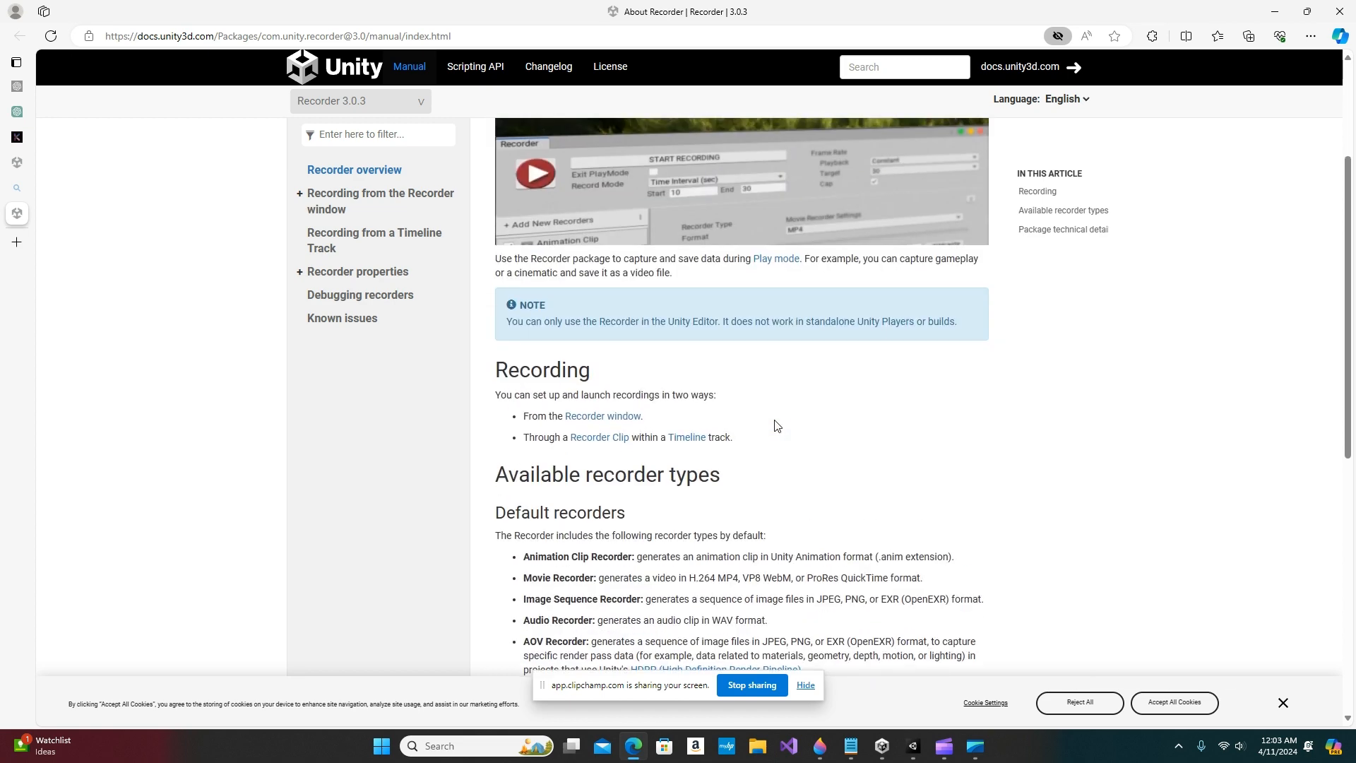
{"action": "scroll", "coordinate": [775, 421], "scroll_direction": "up", "scroll_amount": 3}
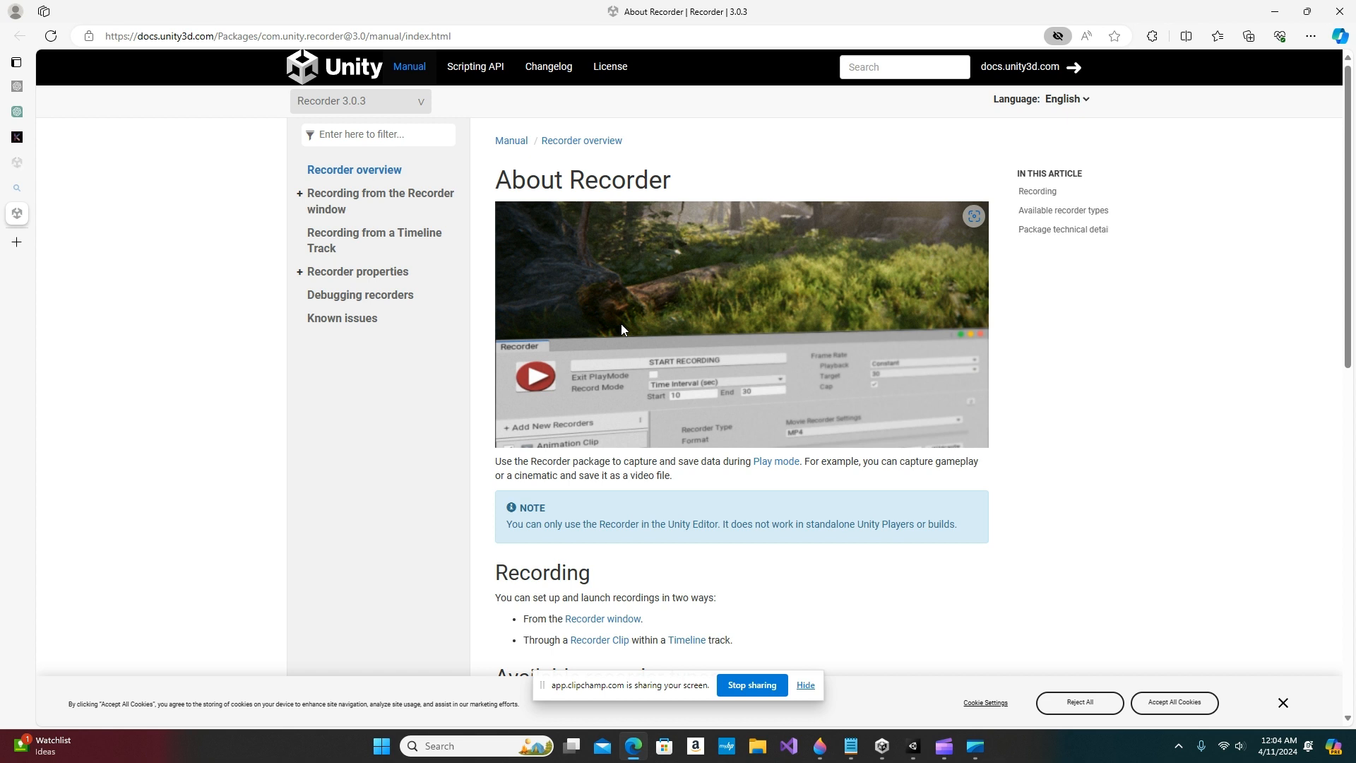
- Open the Movie Recorder page under Recorder properties in the manual and examine the pictured recorder settings
{"action": "left_click", "coordinate": [300, 194]}
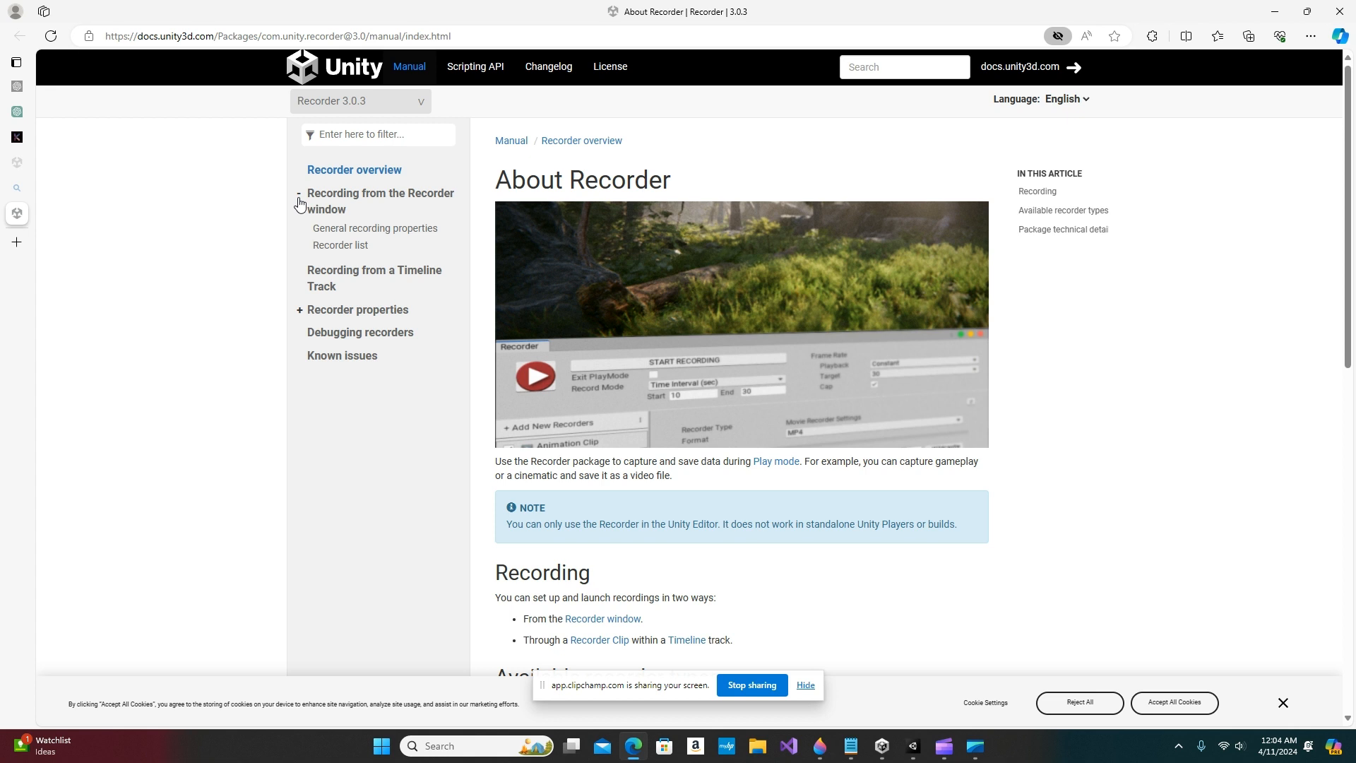
{"action": "left_click", "coordinate": [299, 311]}
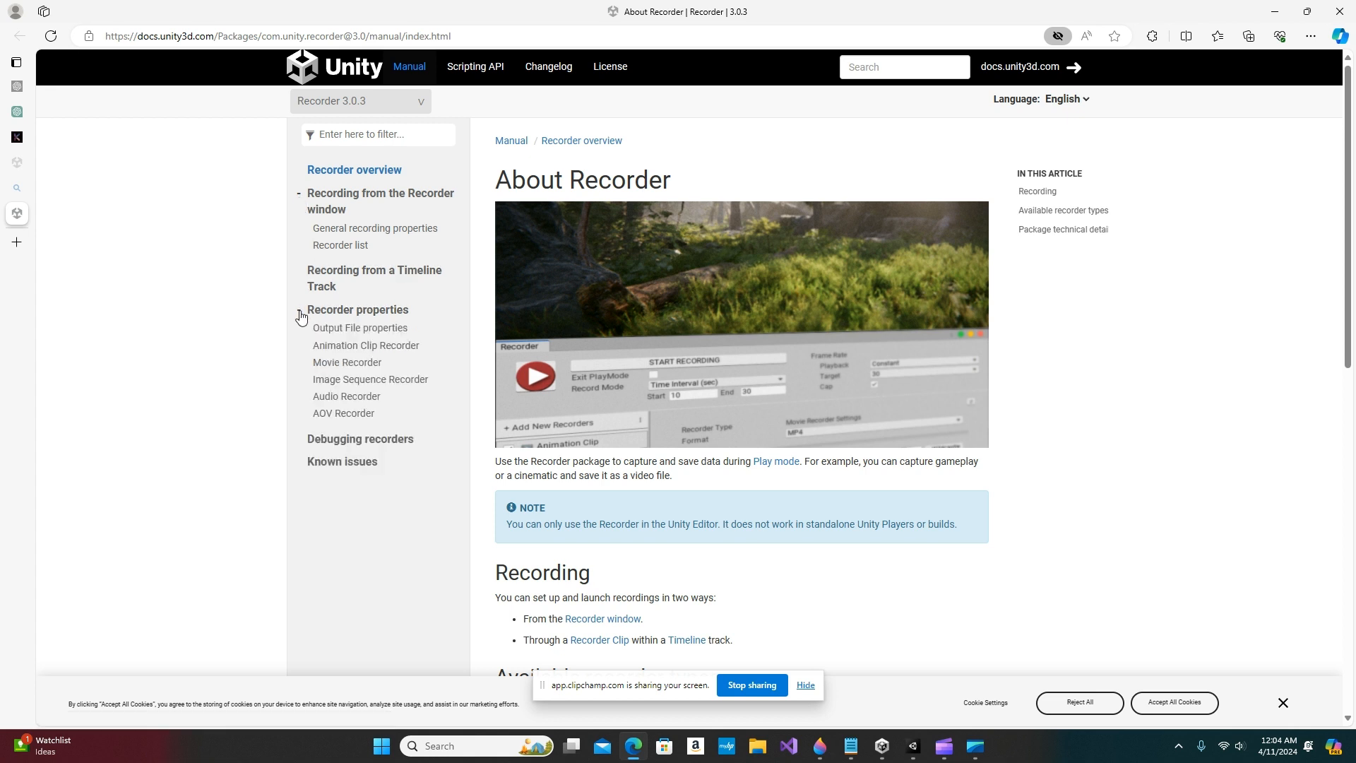
{"action": "left_click", "coordinate": [357, 364]}
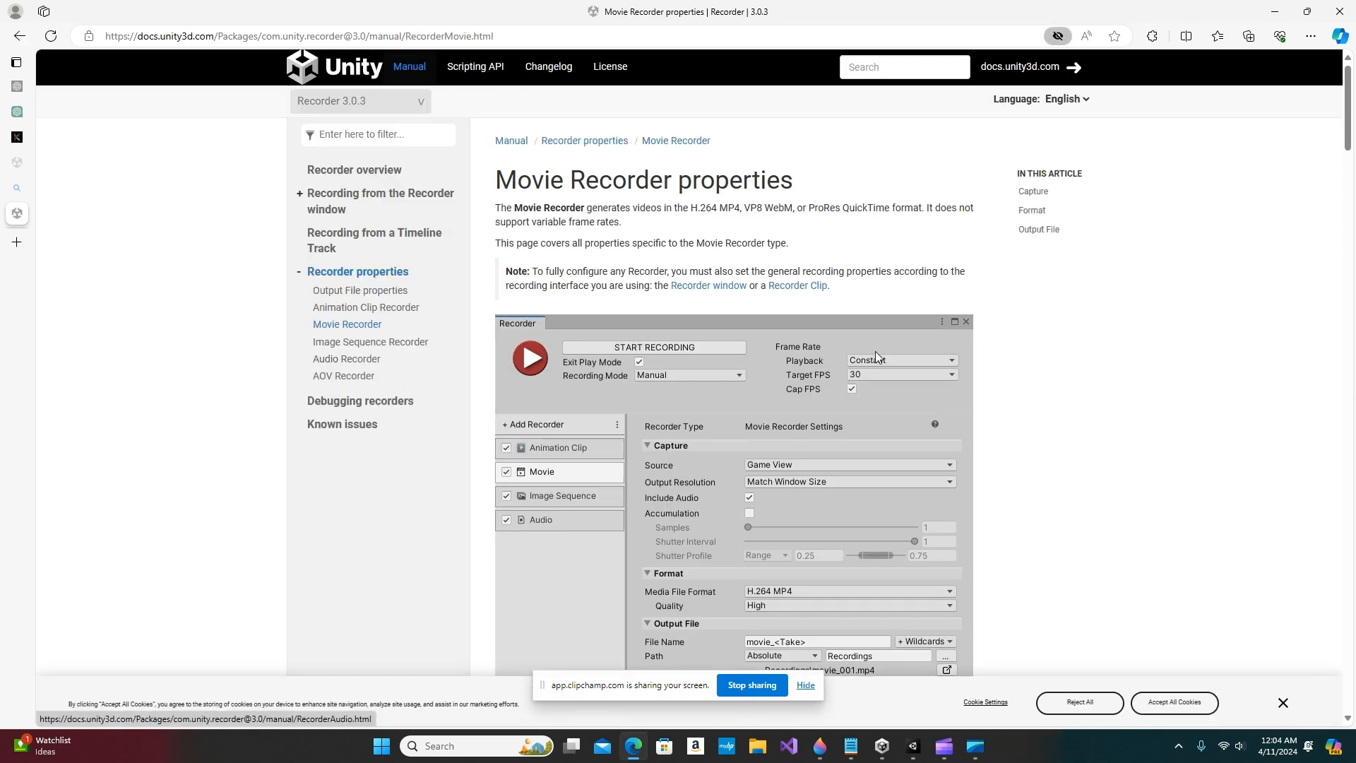
{"action": "scroll", "coordinate": [1157, 367], "scroll_direction": "down", "scroll_amount": 3}
{"action": "scroll", "coordinate": [1157, 367], "scroll_direction": "up", "scroll_amount": 3}
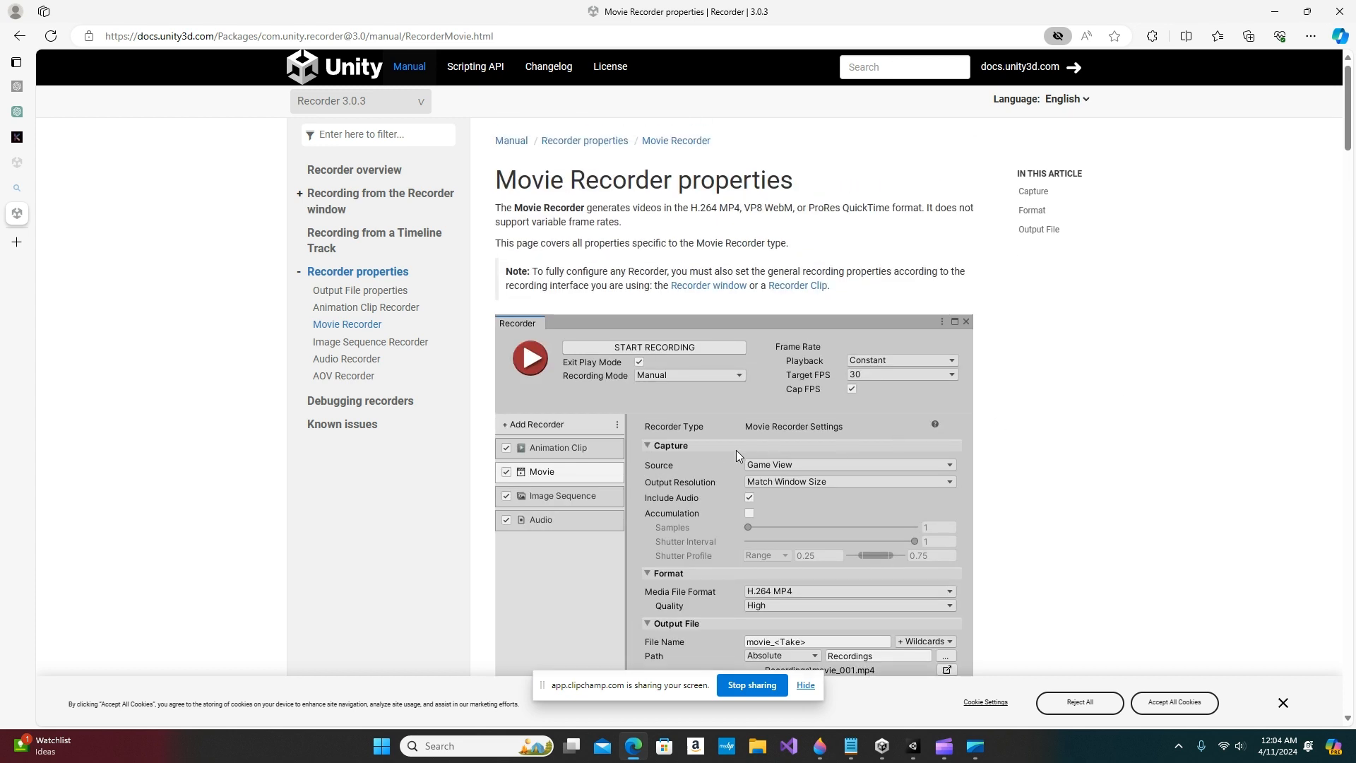
{"action": "scroll", "coordinate": [1209, 472], "scroll_direction": "down", "scroll_amount": 2}
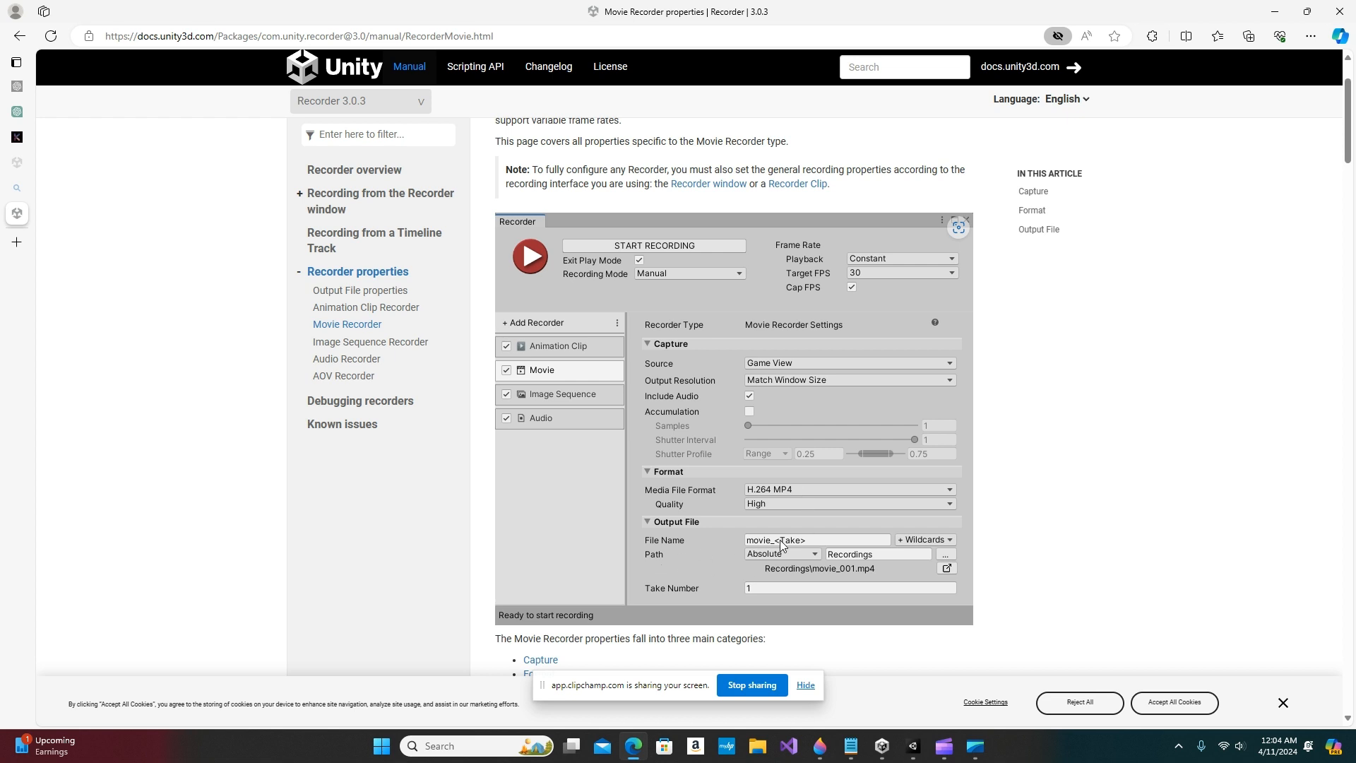
- Switch to the Unity Editor and open the Package Manager, checking that Unity Registry is the package source
{"action": "left_click", "coordinate": [915, 747]}
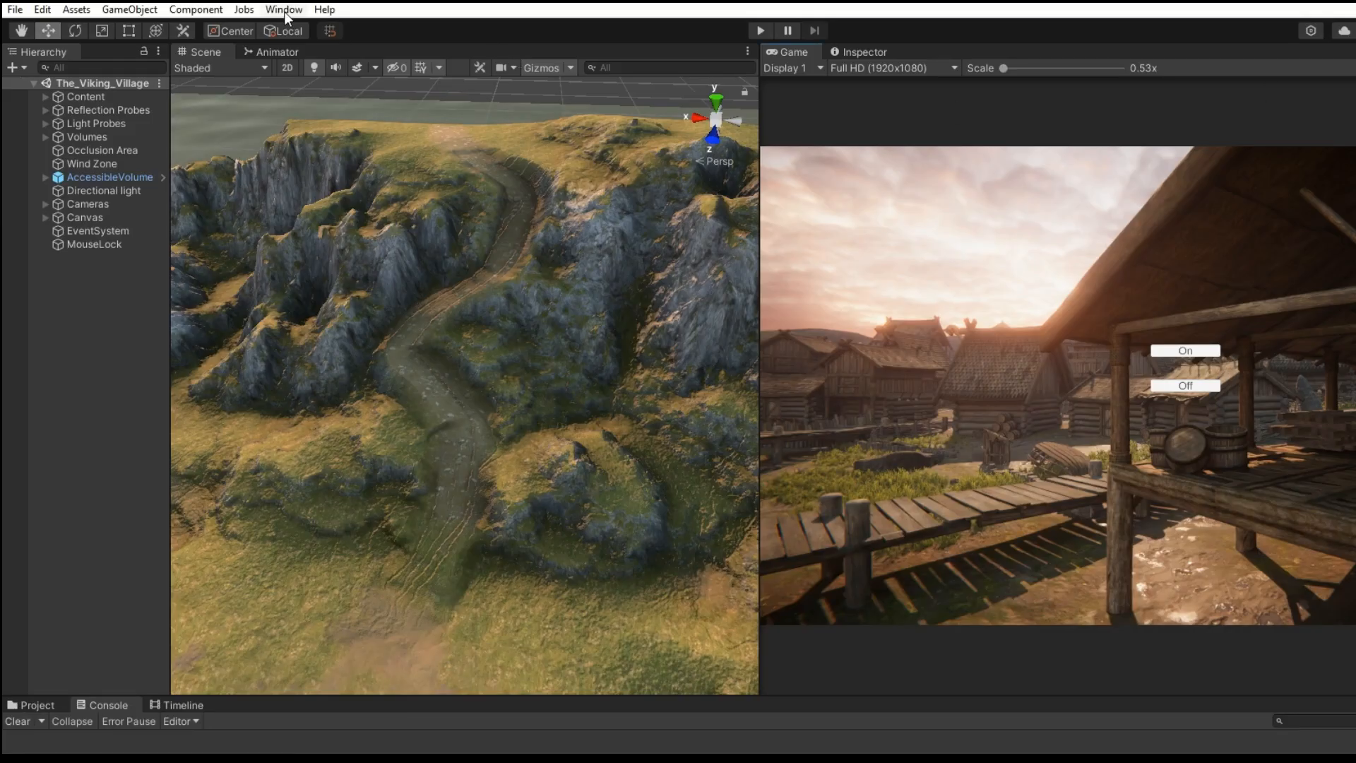
{"action": "left_click", "coordinate": [284, 12]}
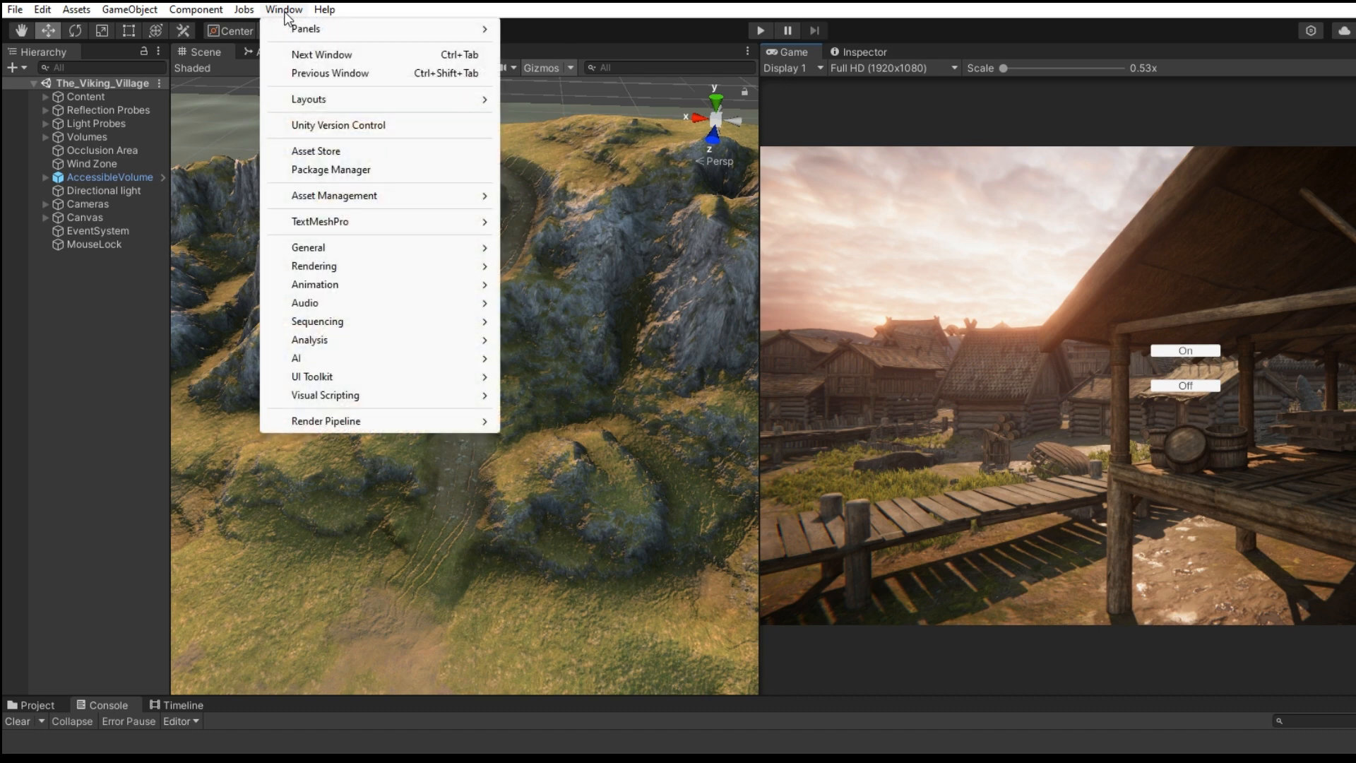
{"action": "left_click", "coordinate": [332, 172]}
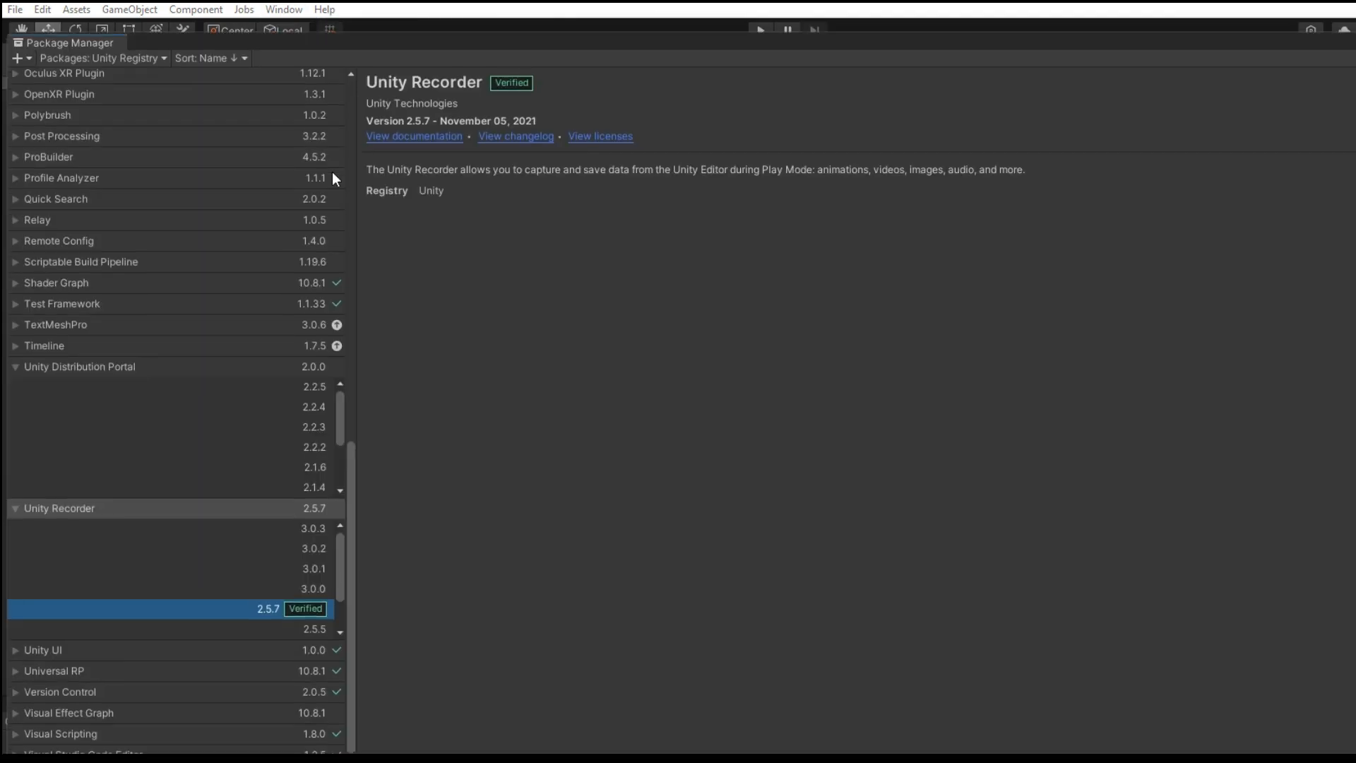
{"action": "left_click", "coordinate": [164, 59]}
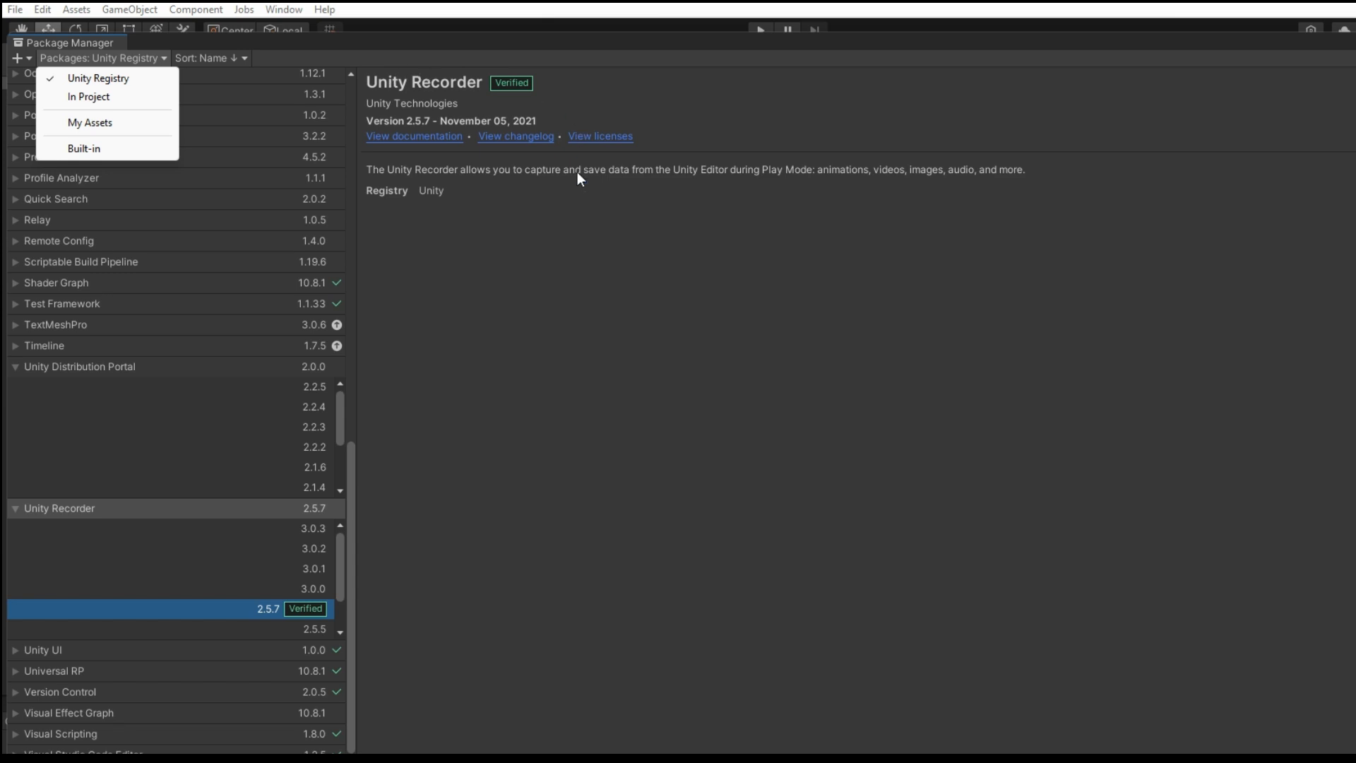
{"action": "left_click", "coordinate": [548, 303]}
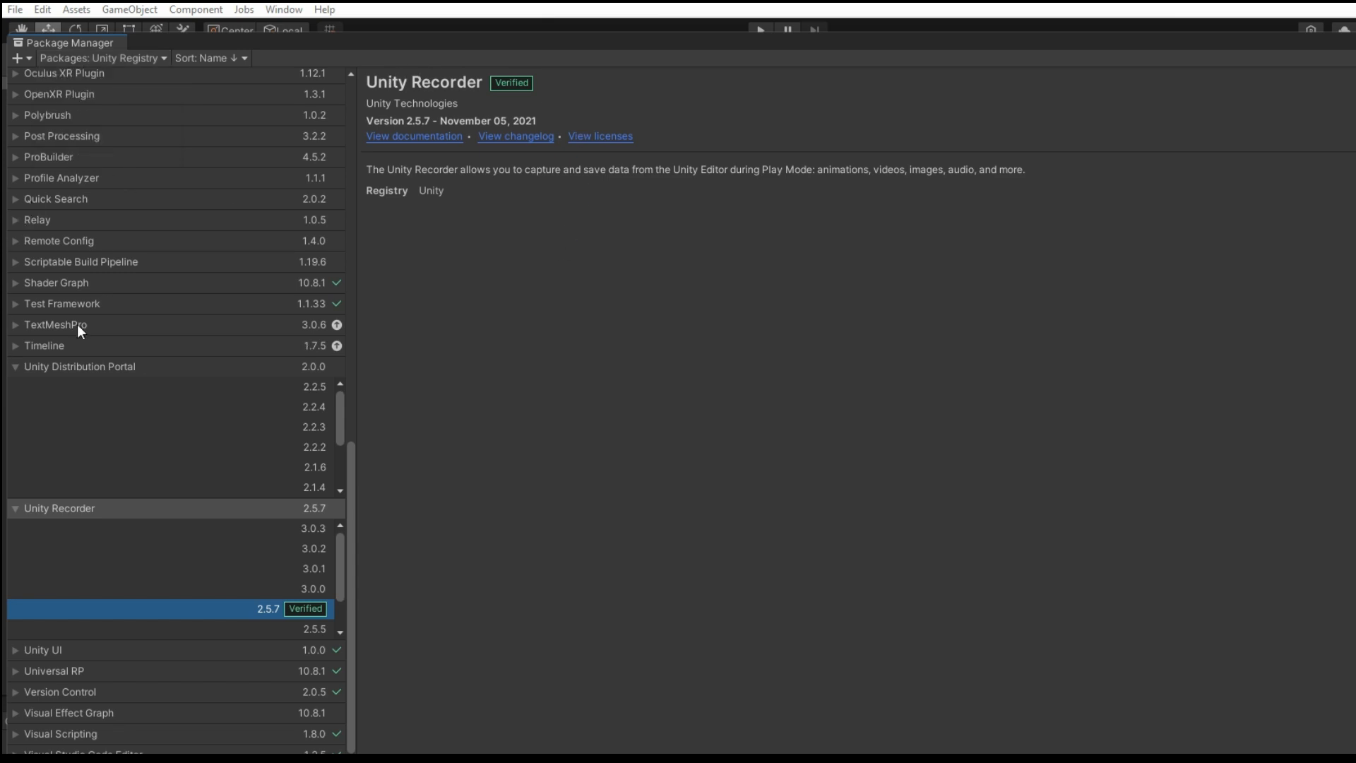
- Compare the Unity Recorder package versions from 3.0.3 down to 2.5.7 and select version 3.0.3
{"action": "scroll", "coordinate": [118, 513], "scroll_direction": "down", "scroll_amount": 2}
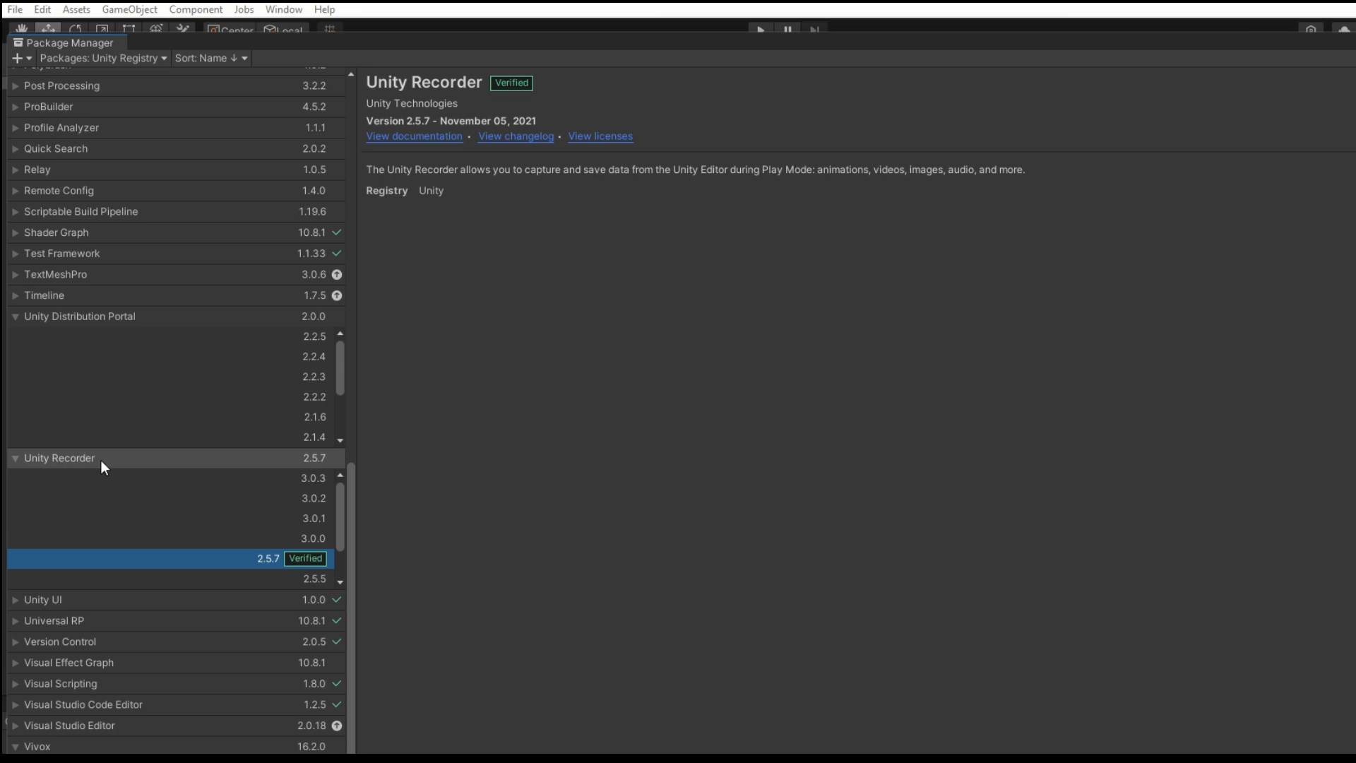
{"action": "left_click", "coordinate": [314, 482]}
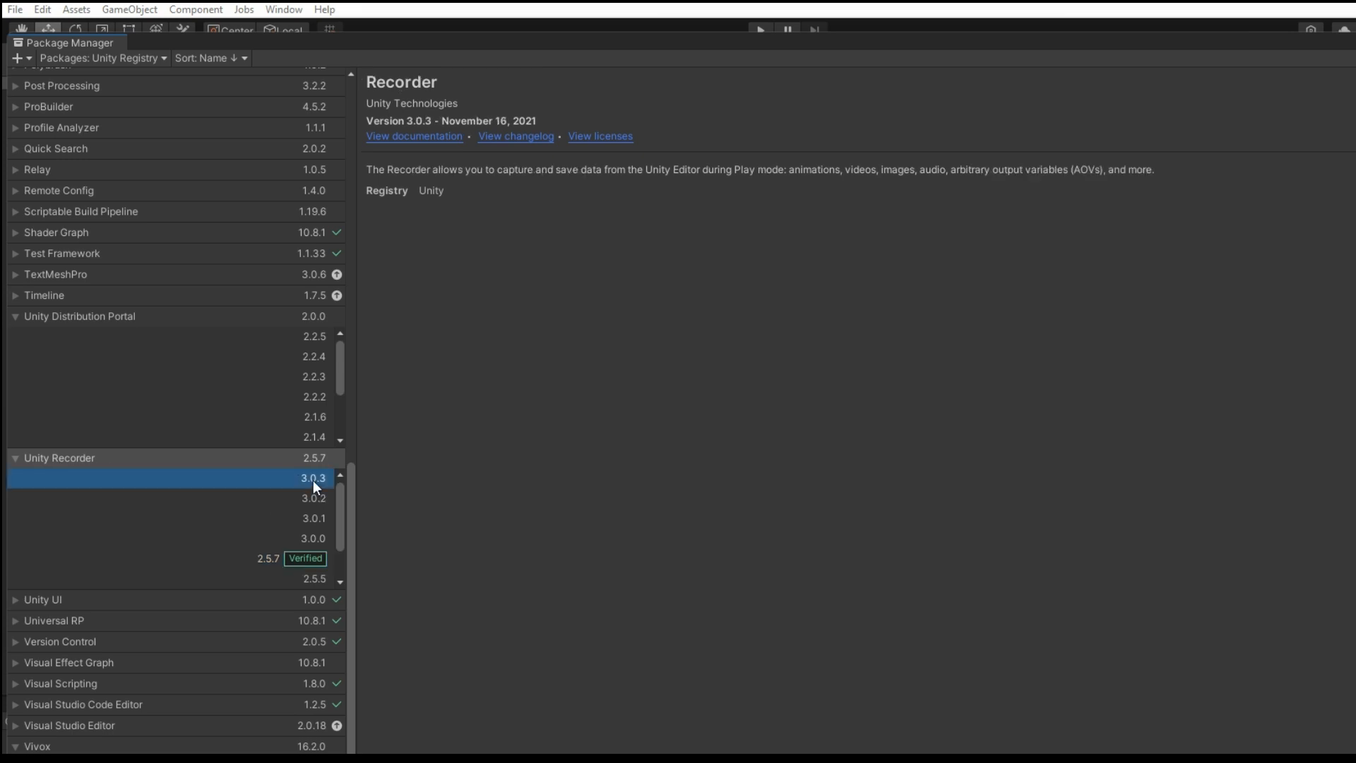
{"action": "left_click", "coordinate": [315, 498]}
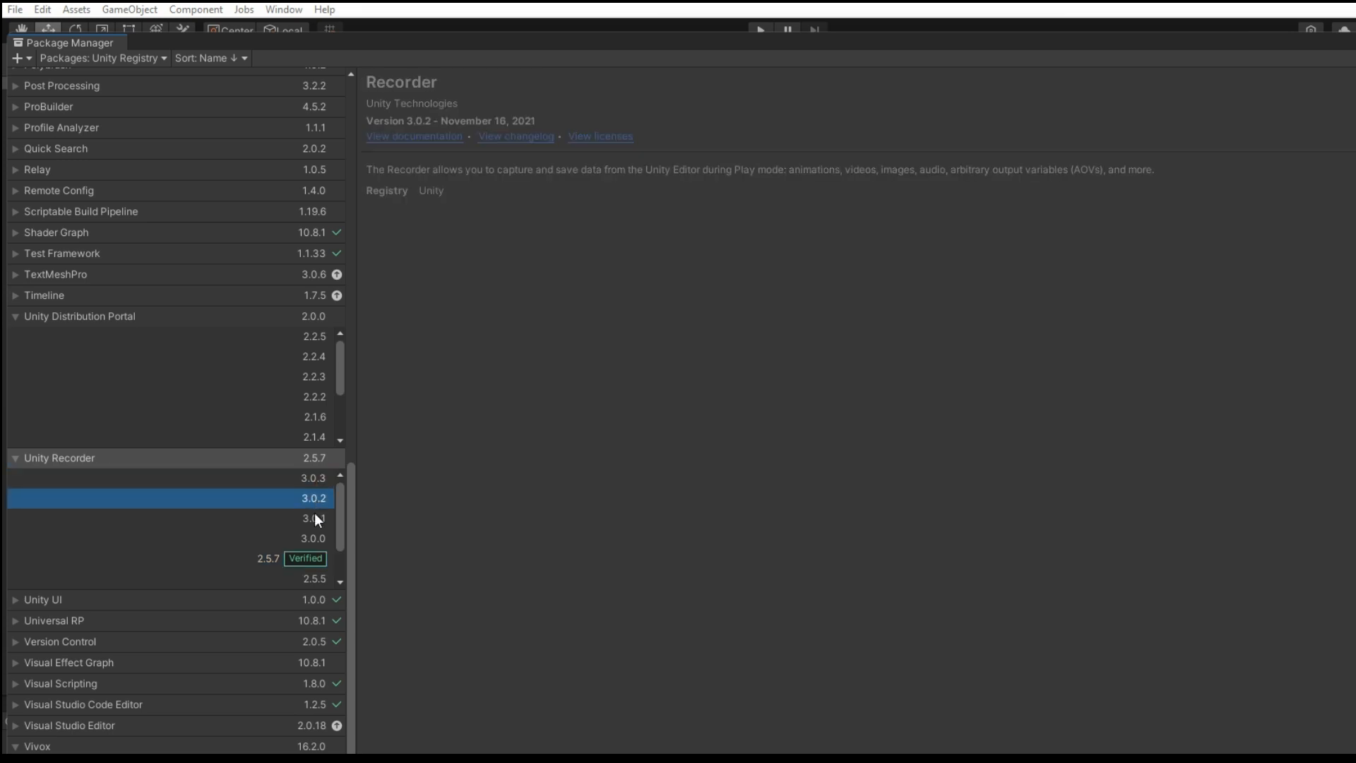
{"action": "left_click", "coordinate": [315, 516]}
{"action": "left_click", "coordinate": [314, 539]}
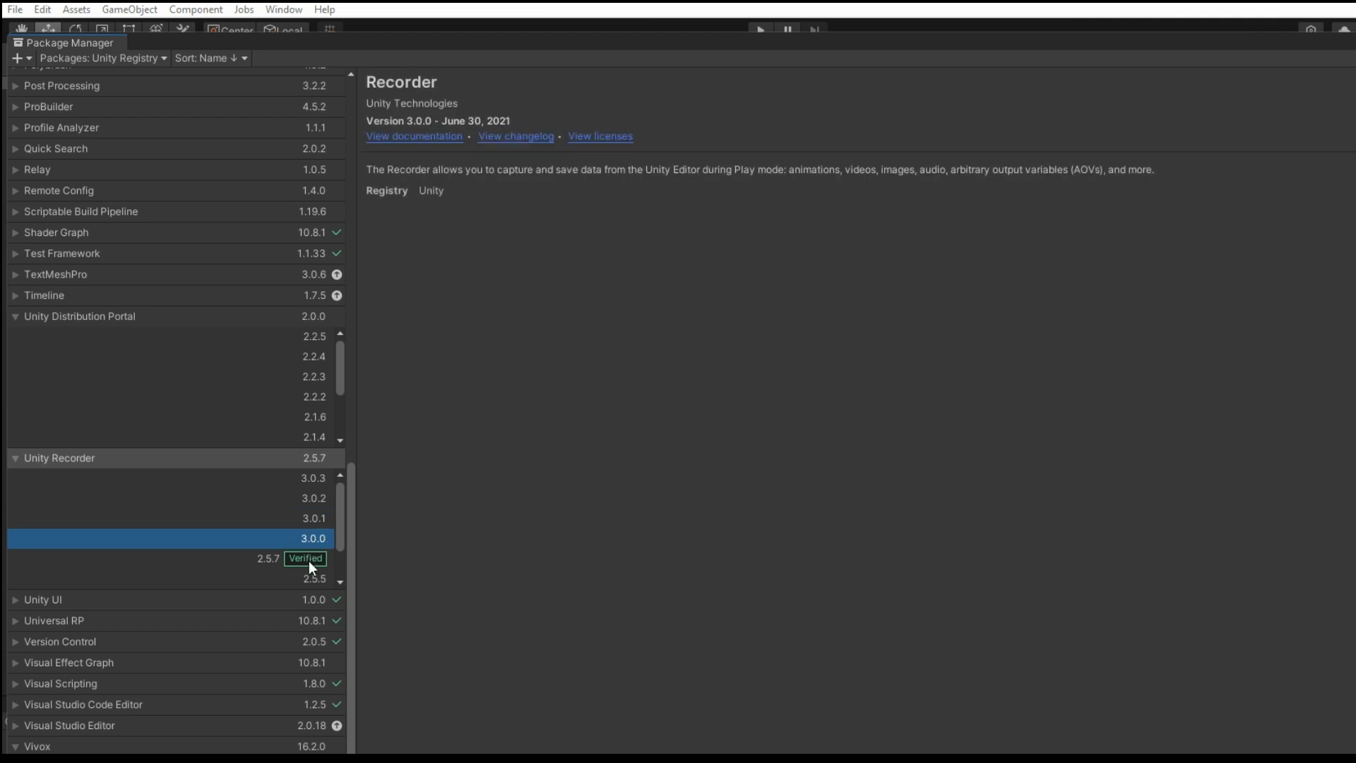
{"action": "left_click", "coordinate": [308, 562]}
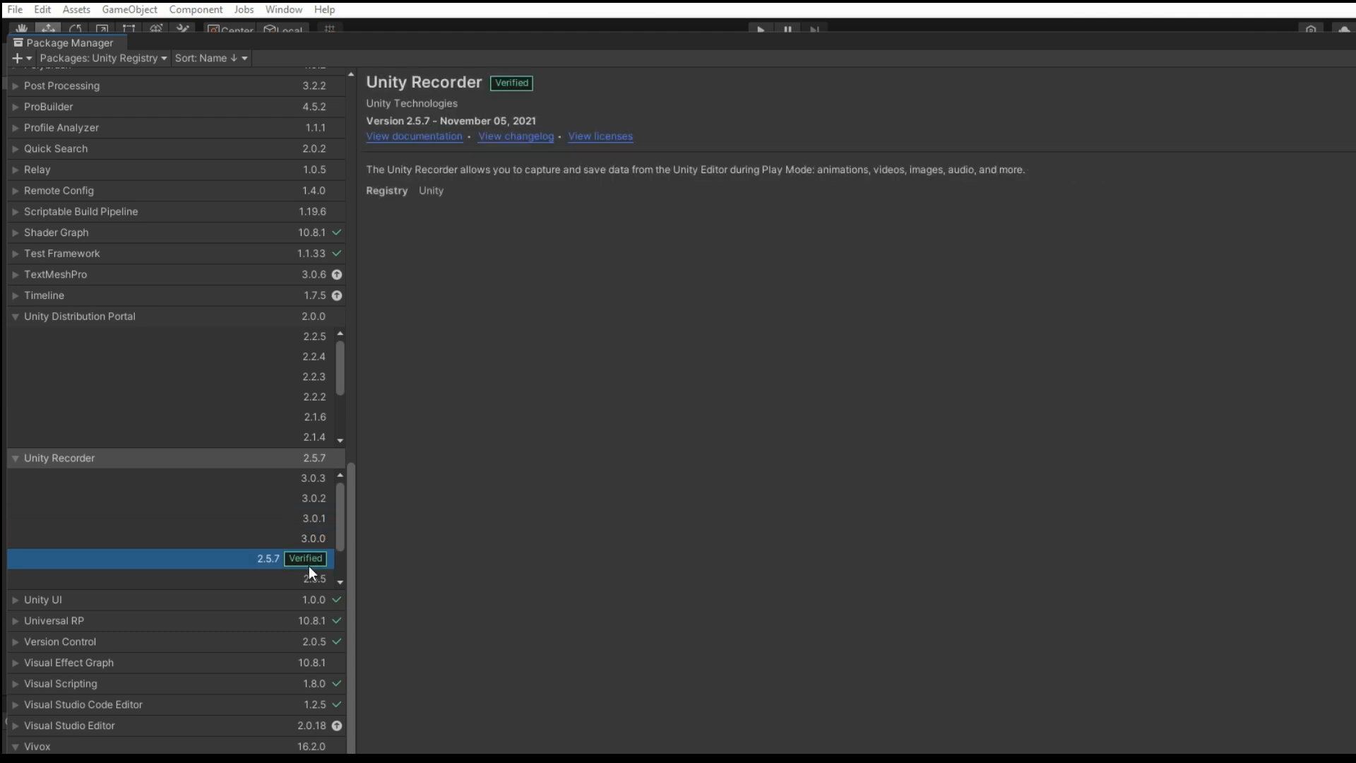
{"action": "left_click", "coordinate": [315, 479]}
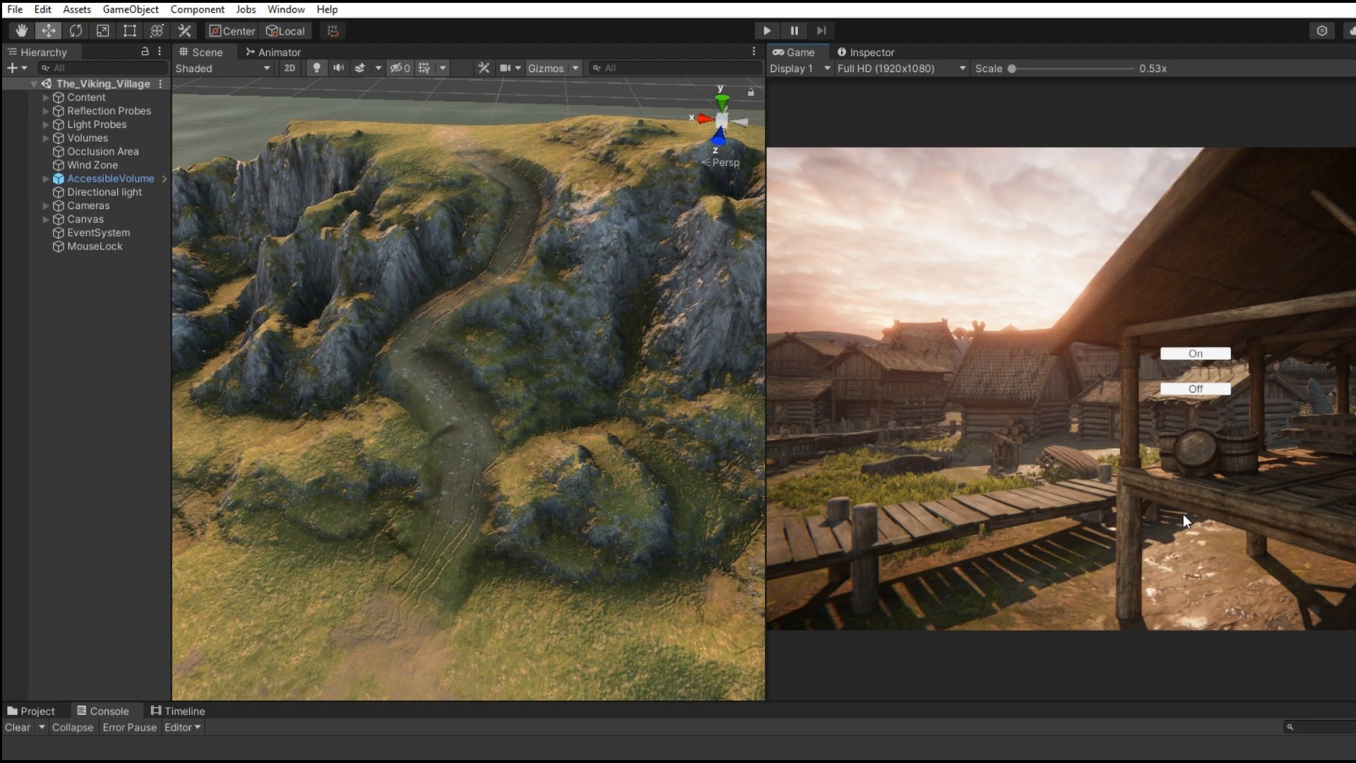
- Open the Recorder window and move it higher over the Scene view
{"action": "left_click", "coordinate": [289, 10]}
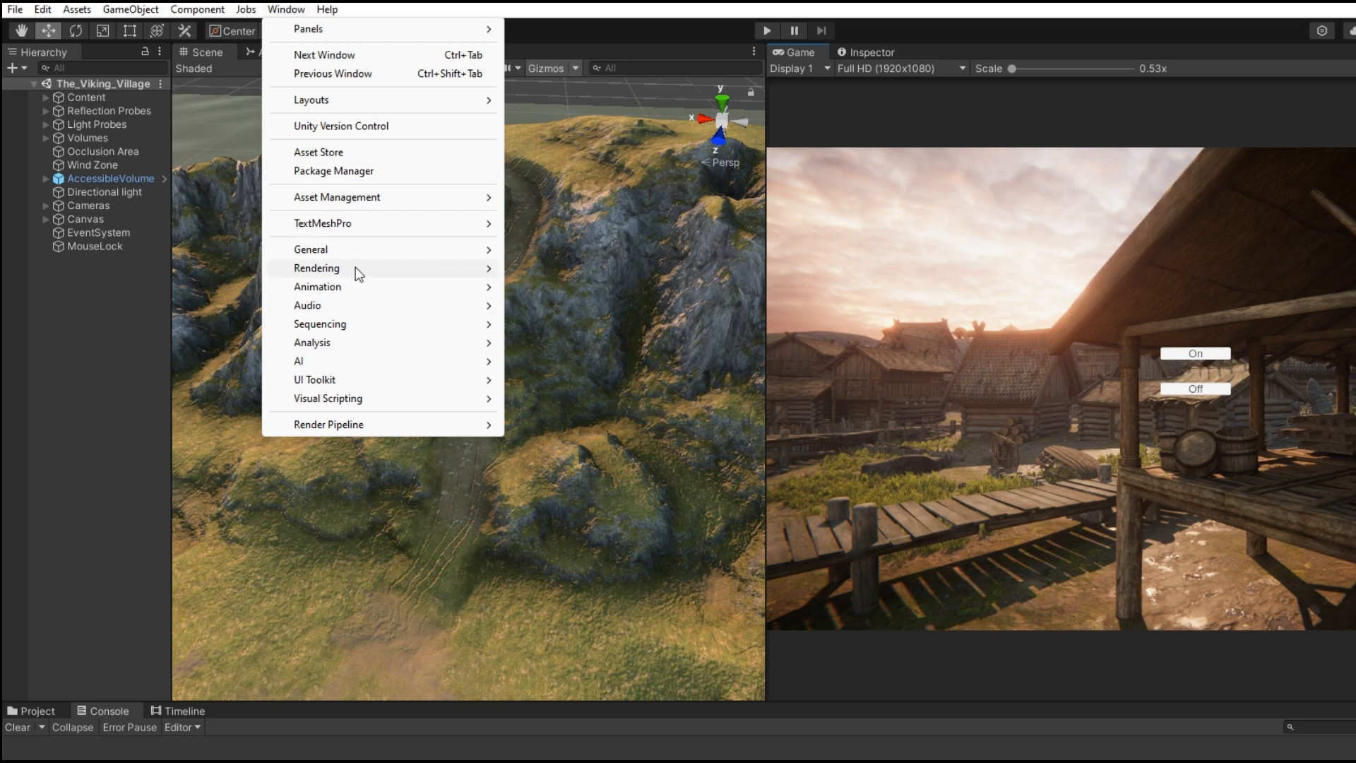
{"action": "mouse_move", "coordinate": [357, 274]}
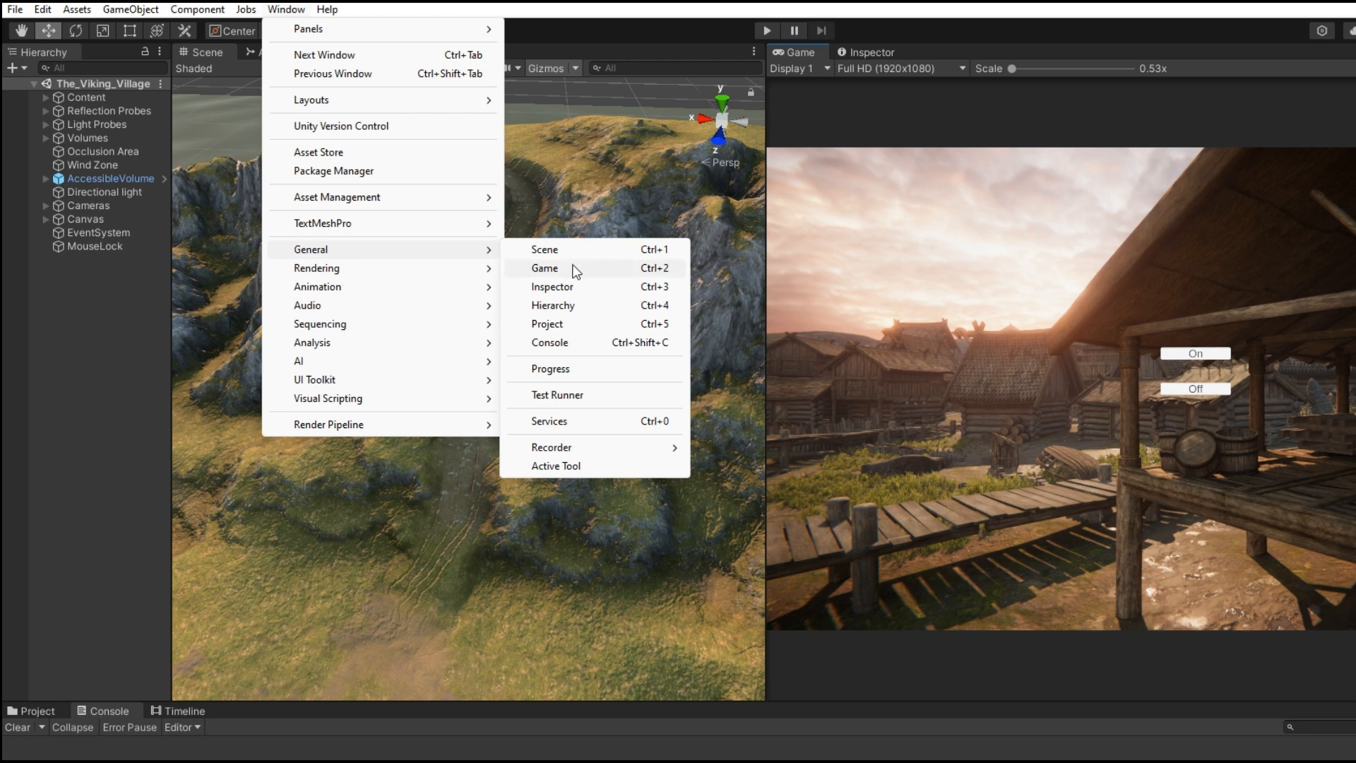
{"action": "mouse_move", "coordinate": [567, 453]}
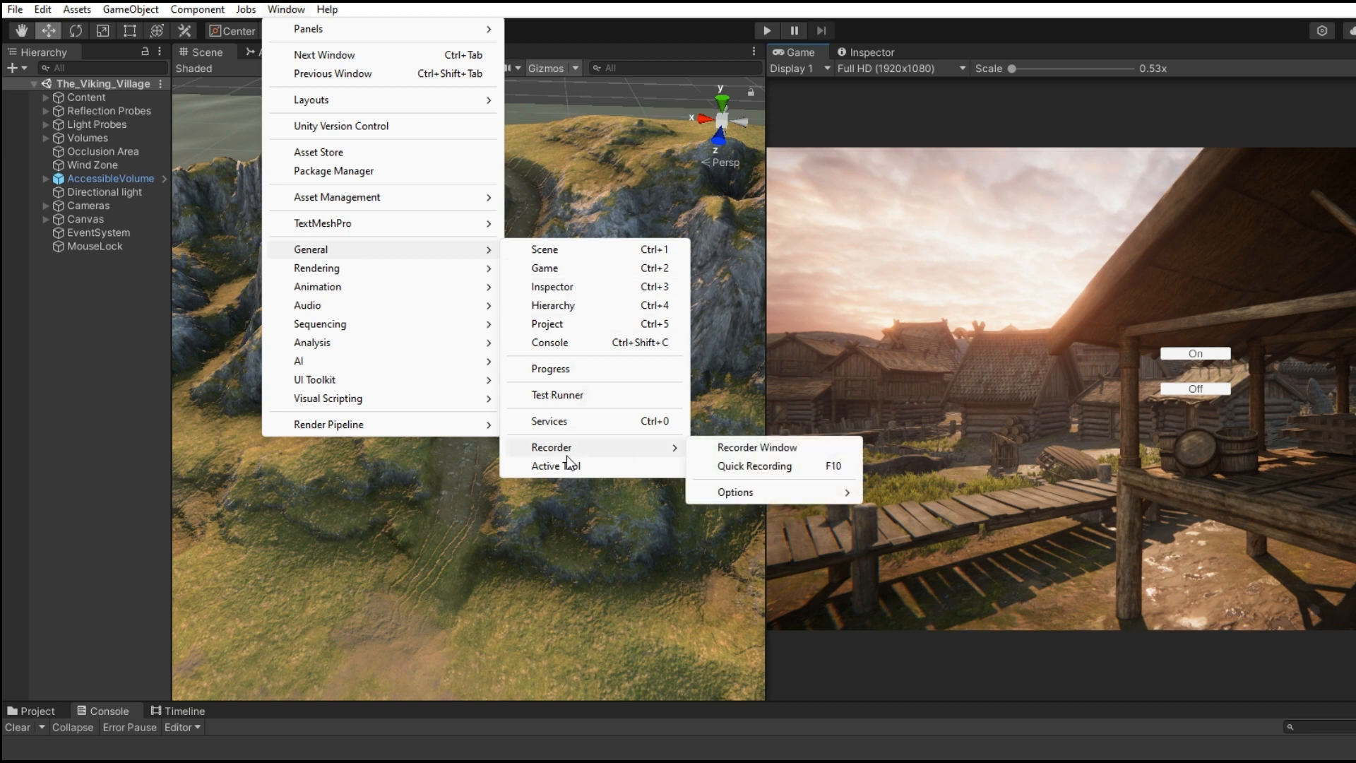
{"action": "left_click", "coordinate": [763, 449]}
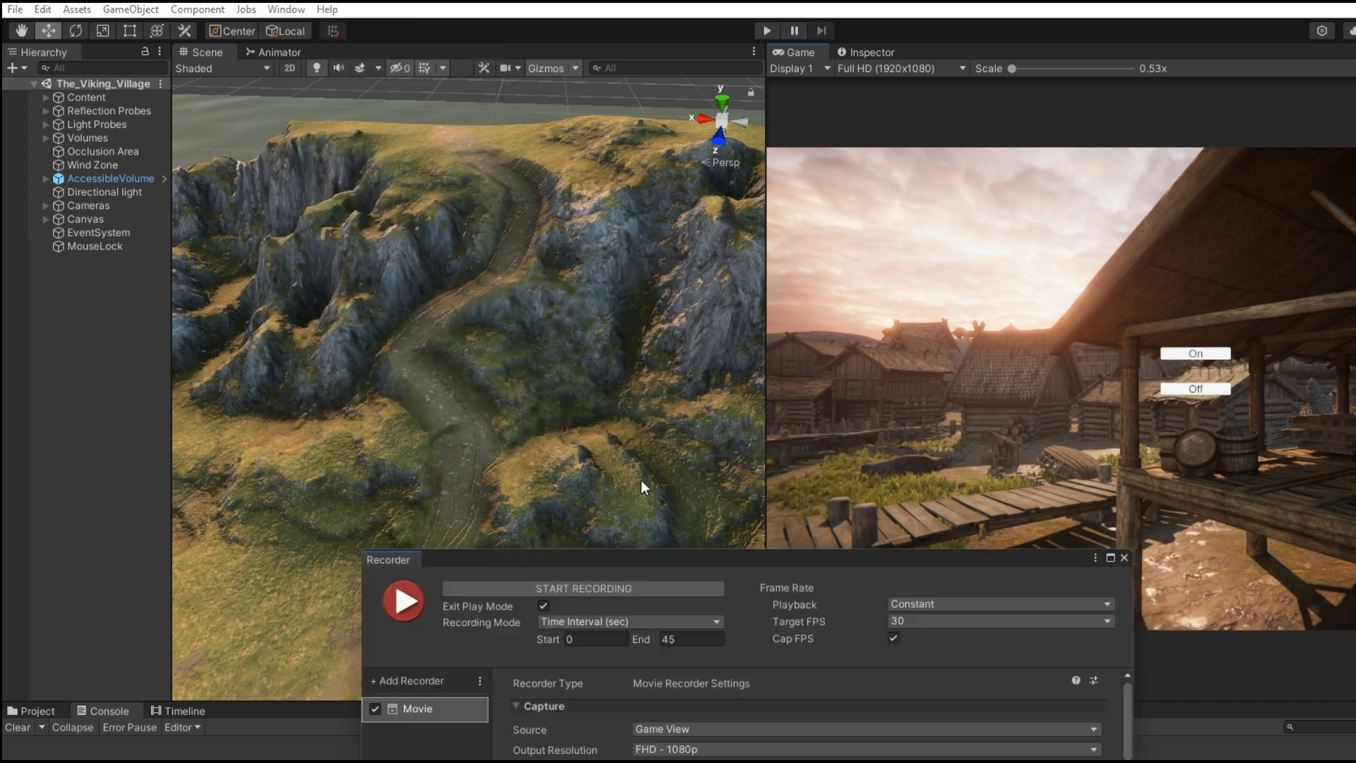
{"action": "left_click_drag", "start_coordinate": [671, 550], "coordinate": [342, 340]}
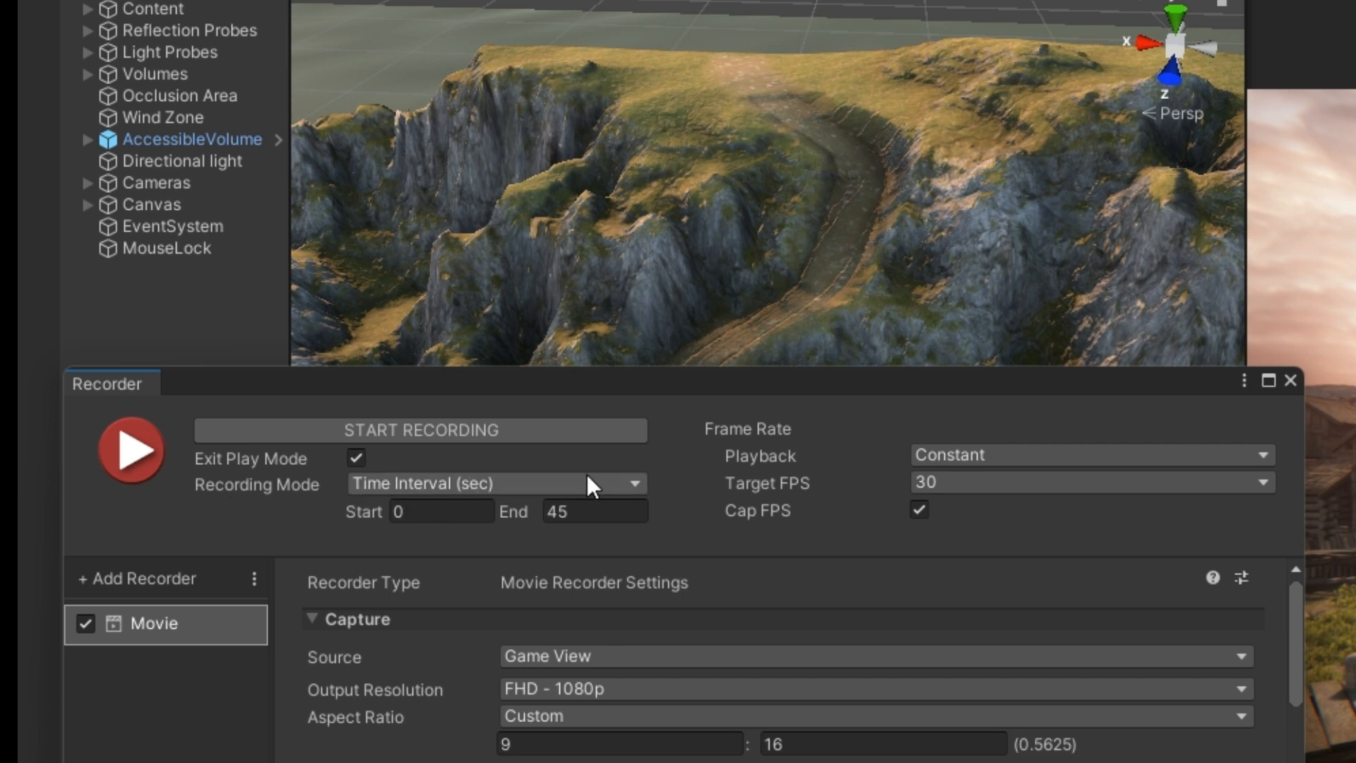
- Review the available recording modes and reposition the Recorder window to expose the Movie capture and output settings
{"action": "left_click", "coordinate": [635, 484]}
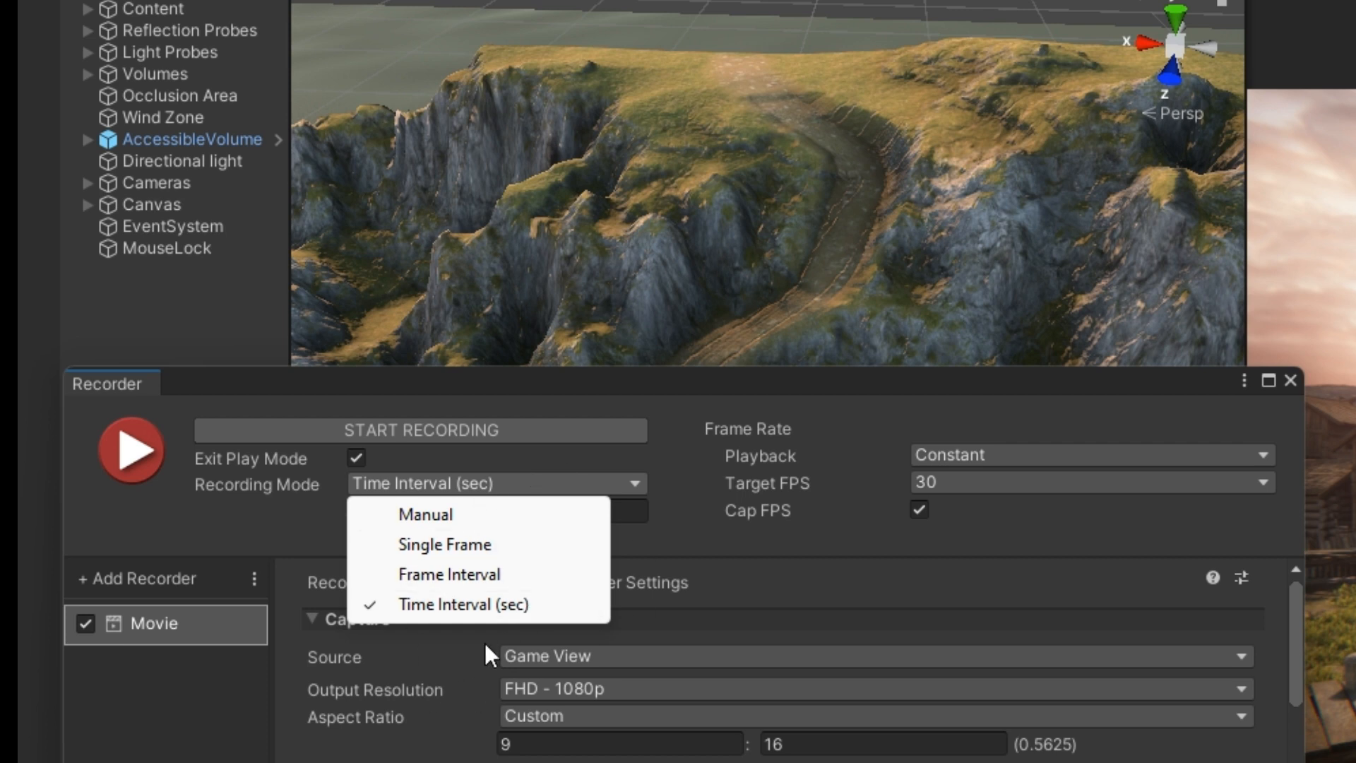
{"action": "left_click", "coordinate": [791, 571]}
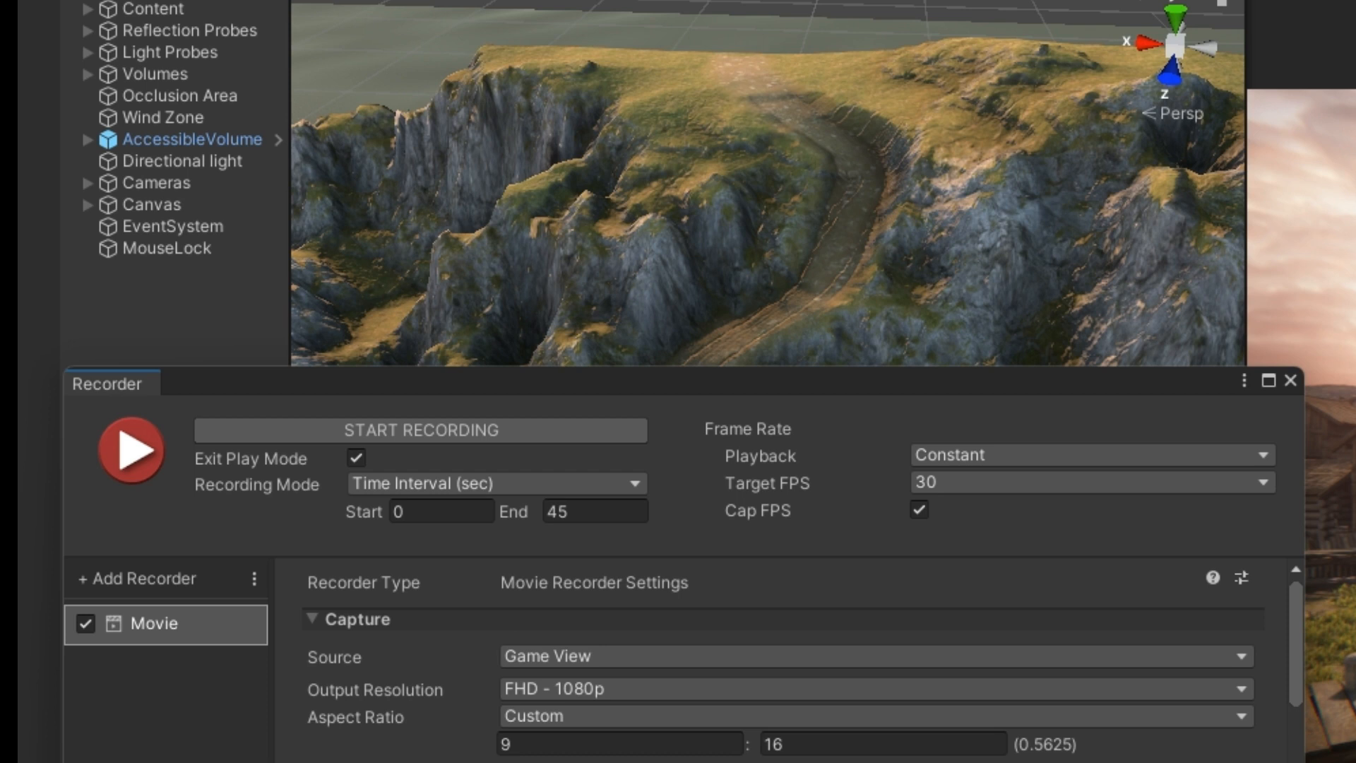
{"action": "left_click_drag", "start_coordinate": [748, 368], "coordinate": [770, 4]}
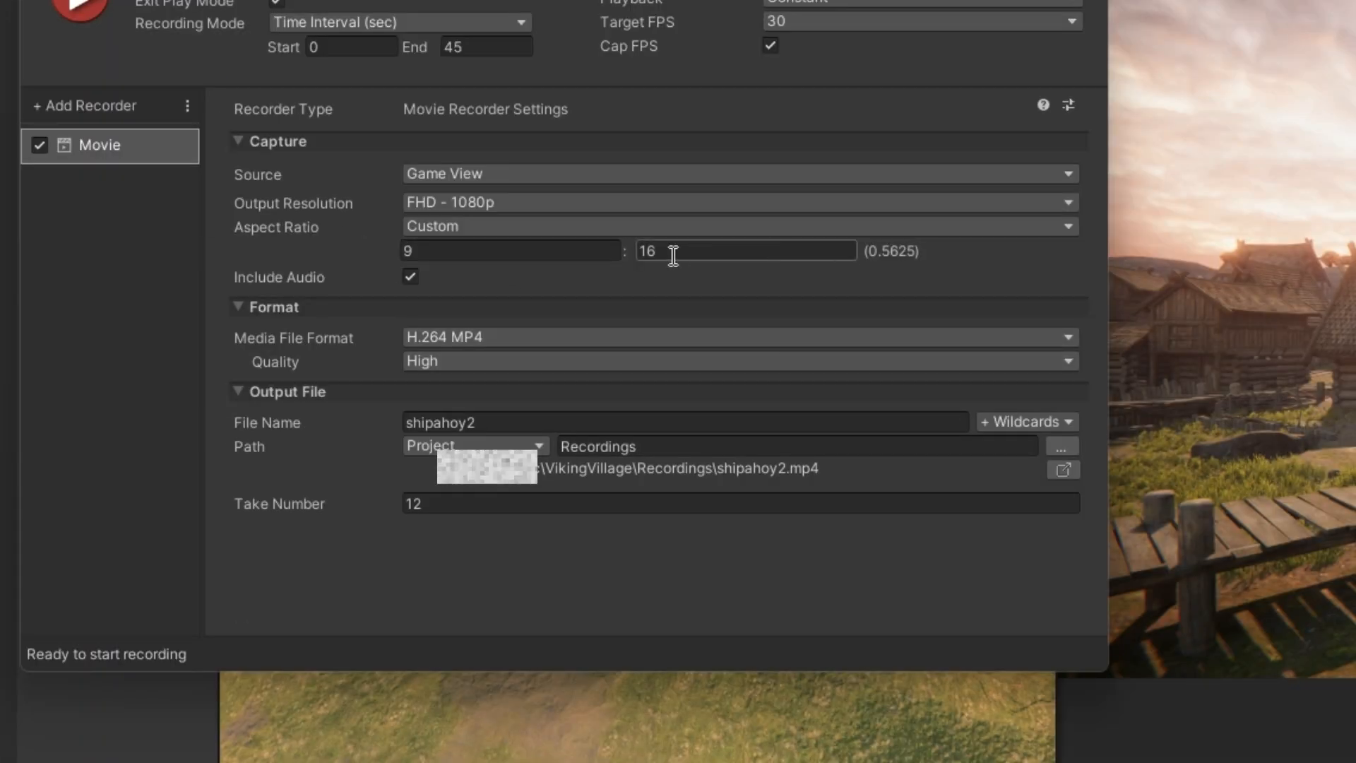
- Set the Movie recorder's aspect ratio to 16:9 (1.7778)
{"action": "left_click", "coordinate": [1066, 227]}
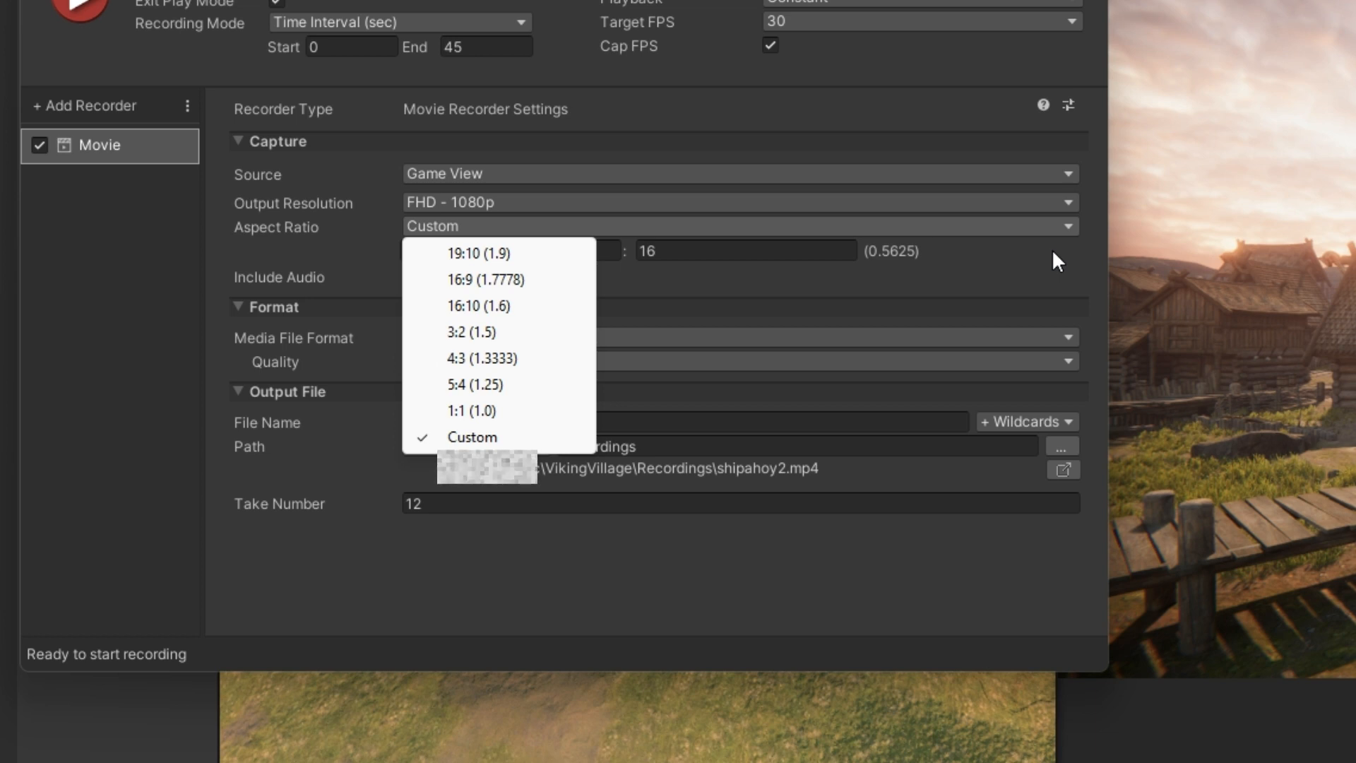
{"action": "left_click", "coordinate": [1053, 249]}
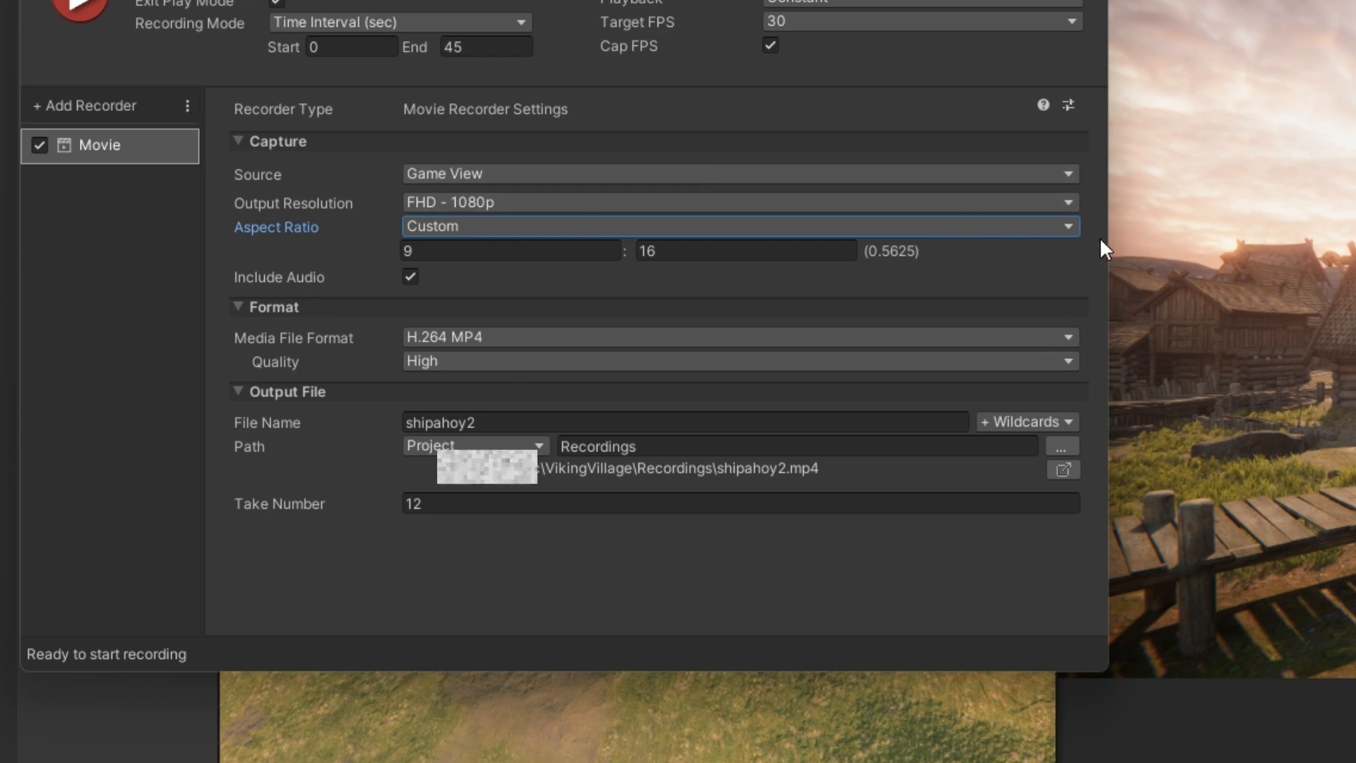
{"action": "left_click", "coordinate": [1070, 227]}
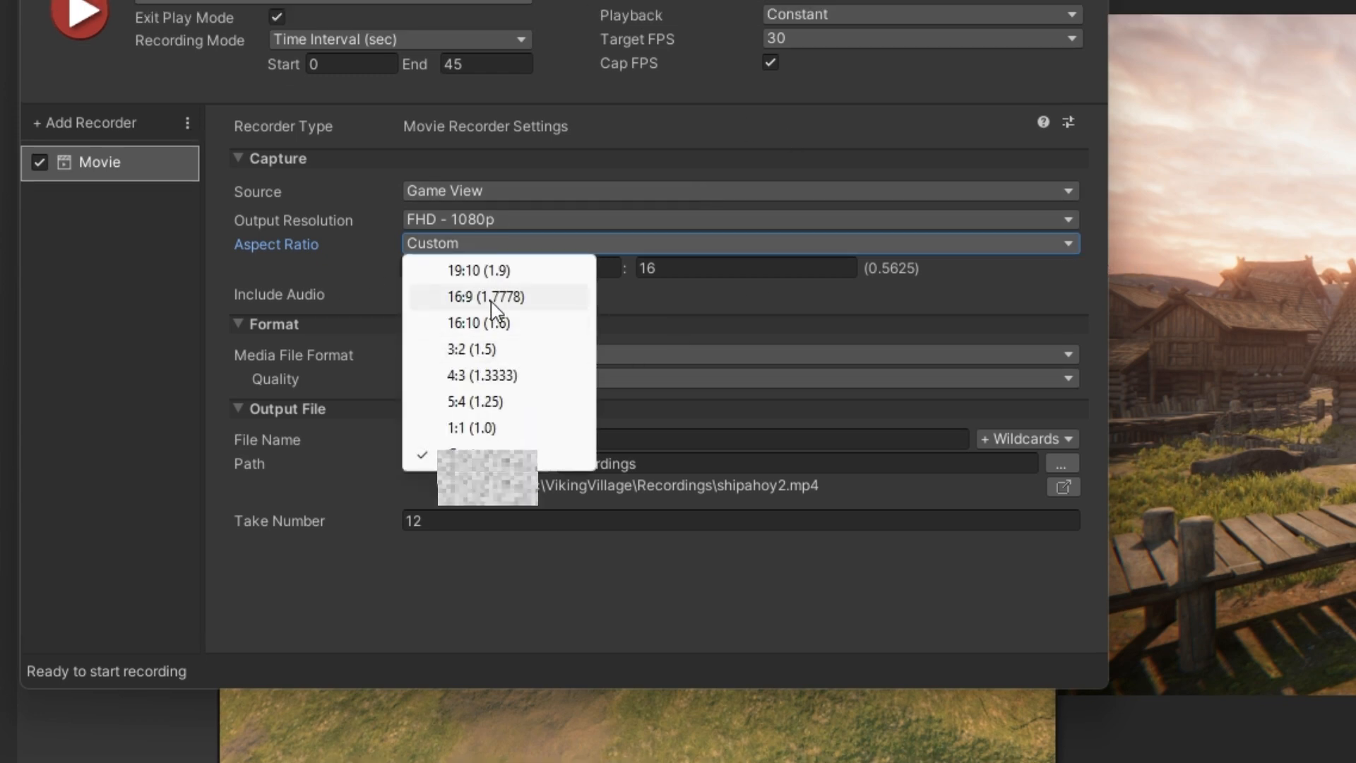
{"action": "left_click", "coordinate": [491, 297]}
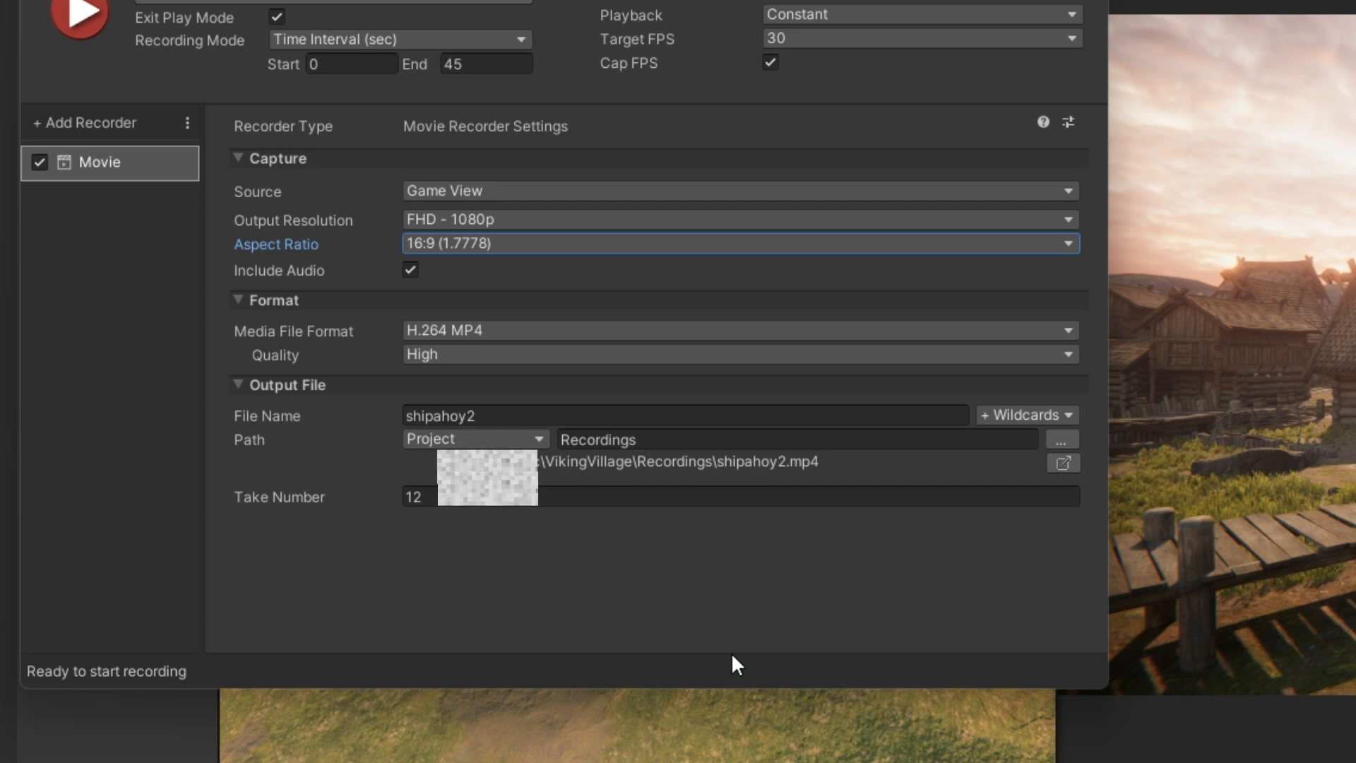
- Review the output resolution choices and expand the Format section of the Movie recorder
{"action": "left_click", "coordinate": [904, 218]}
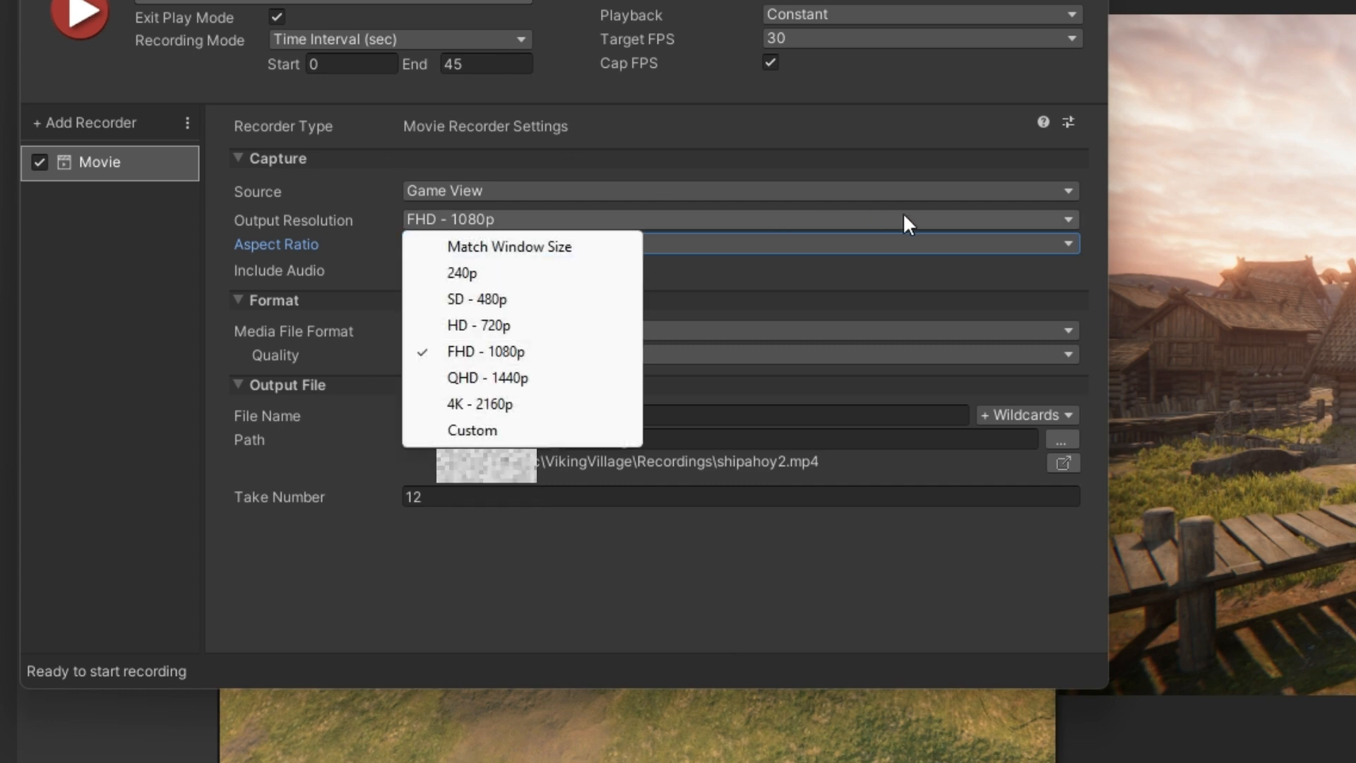
{"action": "left_click", "coordinate": [759, 291]}
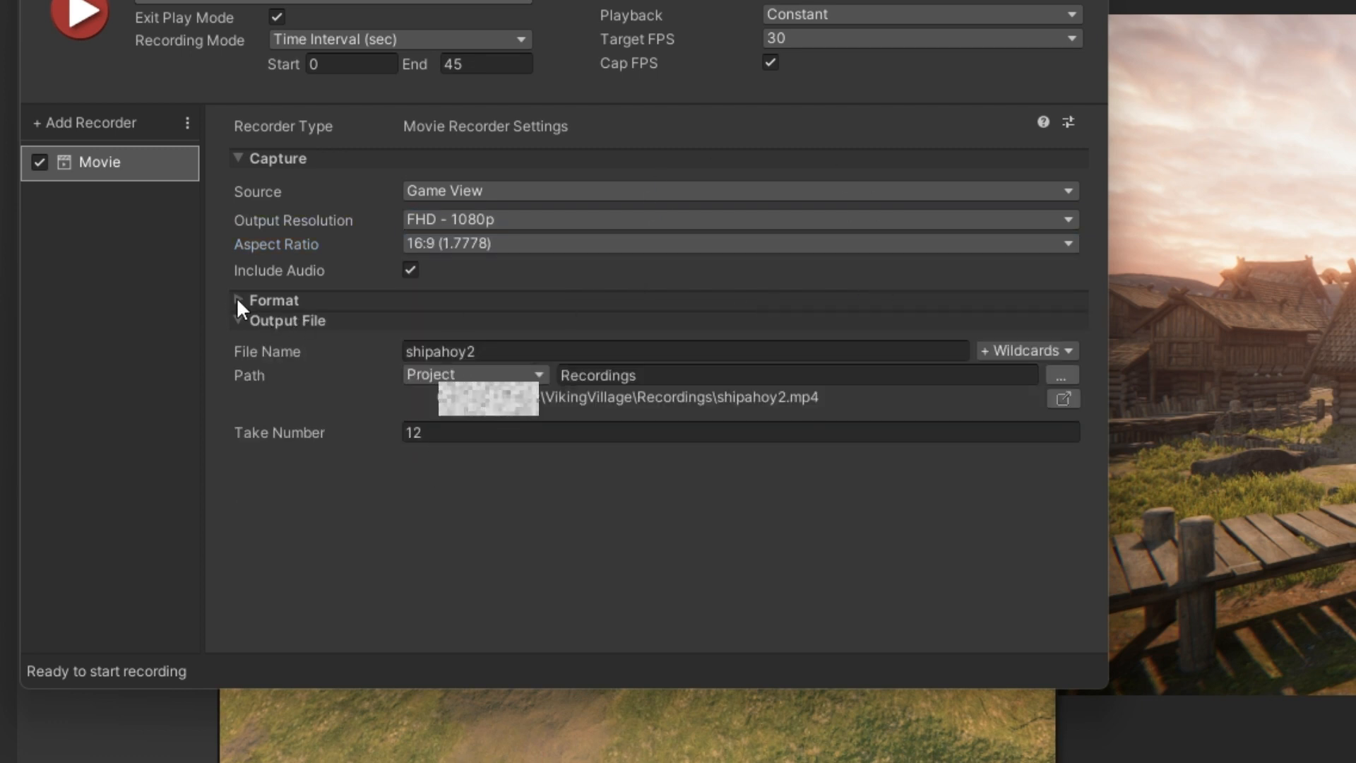
{"action": "left_click", "coordinate": [238, 300]}
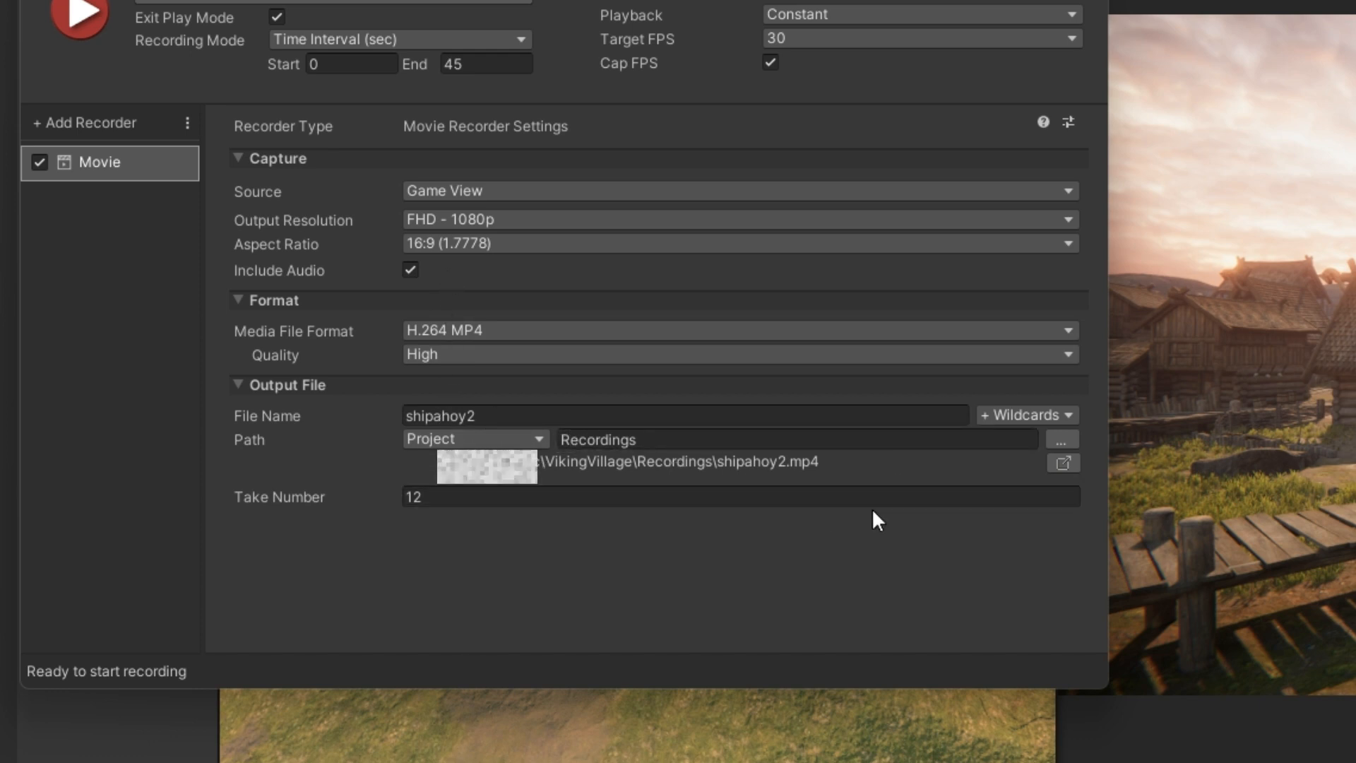
- Replace the Movie recorder's output file name with TestVikingVillage
{"action": "left_click", "coordinate": [484, 415]}
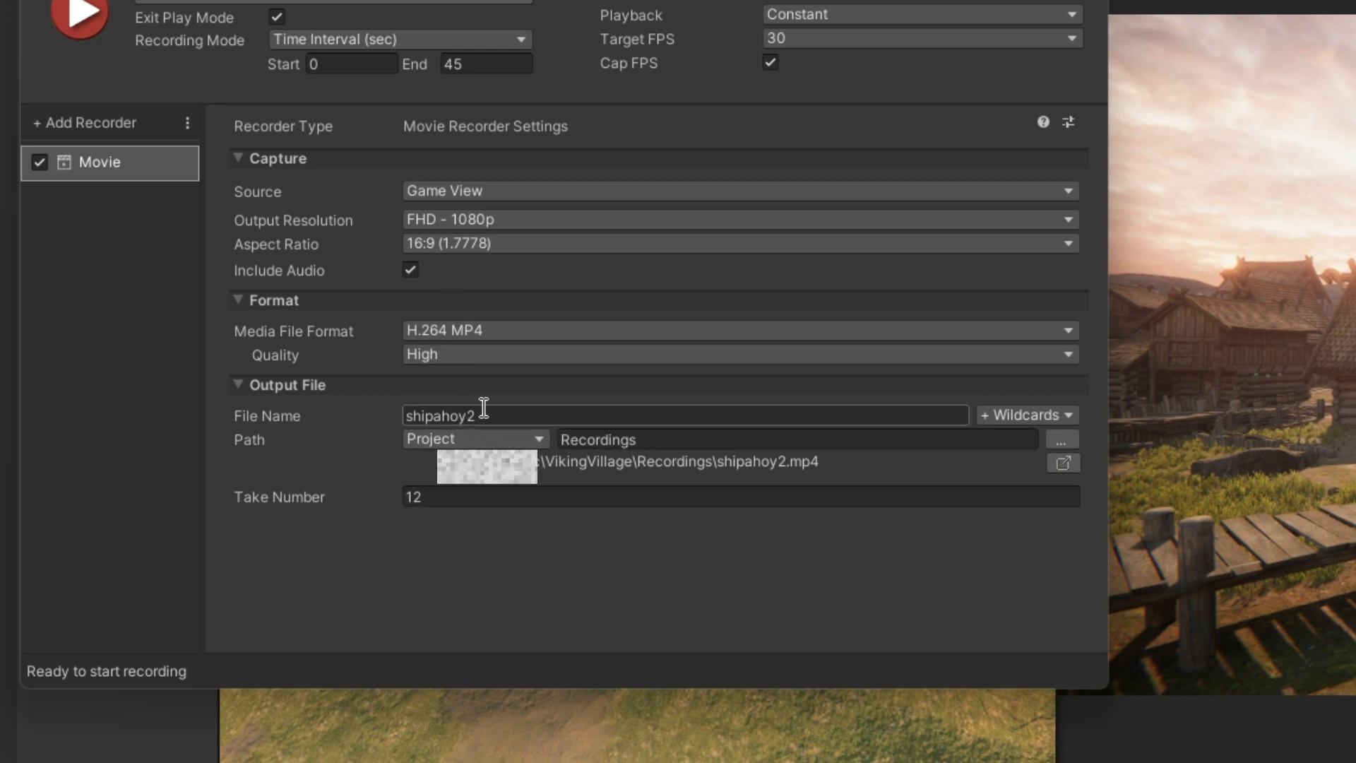
{"action": "left_click", "coordinate": [407, 415]}
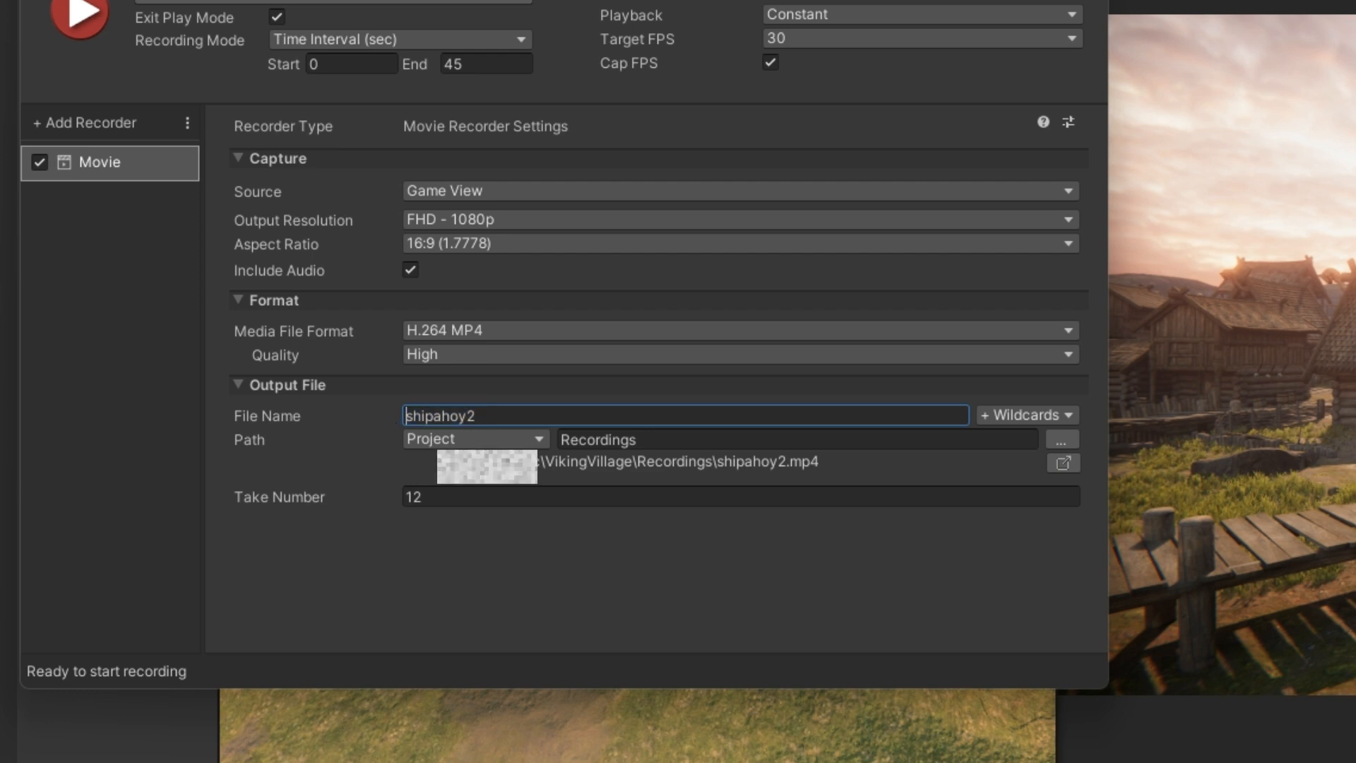
{"action": "key", "text": "Right"}
{"action": "key", "text": "Right"}
{"action": "key", "text": "Right"}
{"action": "key", "text": "Right"}
{"action": "key", "text": "Right"}
{"action": "key", "text": "Right"}
{"action": "key", "text": "Right"}
{"action": "key", "text": "Right"}
{"action": "key", "text": "Right"}
{"action": "key", "text": "BackSpace"}
{"action": "key", "text": "BackSpace"}
{"action": "key", "text": "BackSpace"}
{"action": "key", "text": "BackSpace"}
{"action": "key", "text": "BackSpace"}
{"action": "key", "text": "BackSpace"}
{"action": "key", "text": "BackSpace"}
{"action": "key", "text": "BackSpace"}
{"action": "key", "text": "BackSpace"}
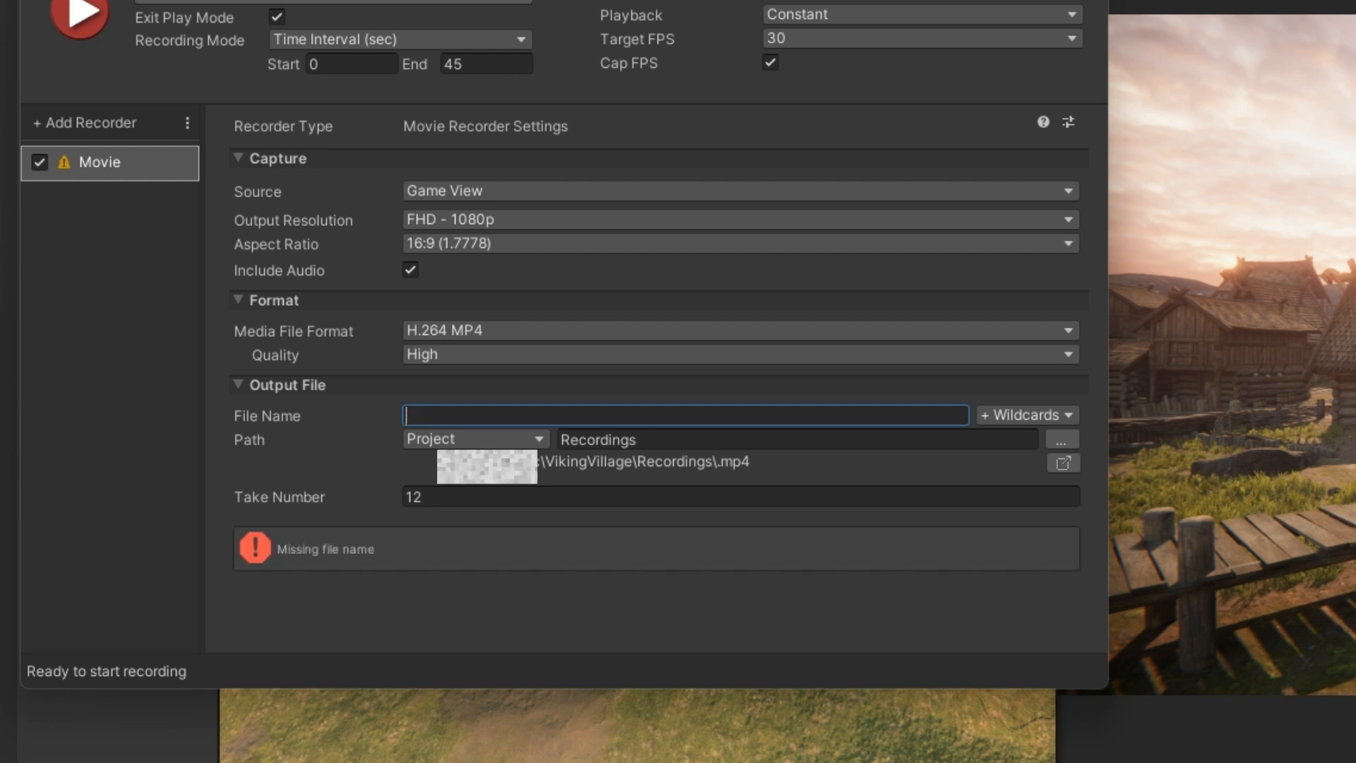
{"action": "type", "text": "Test"}
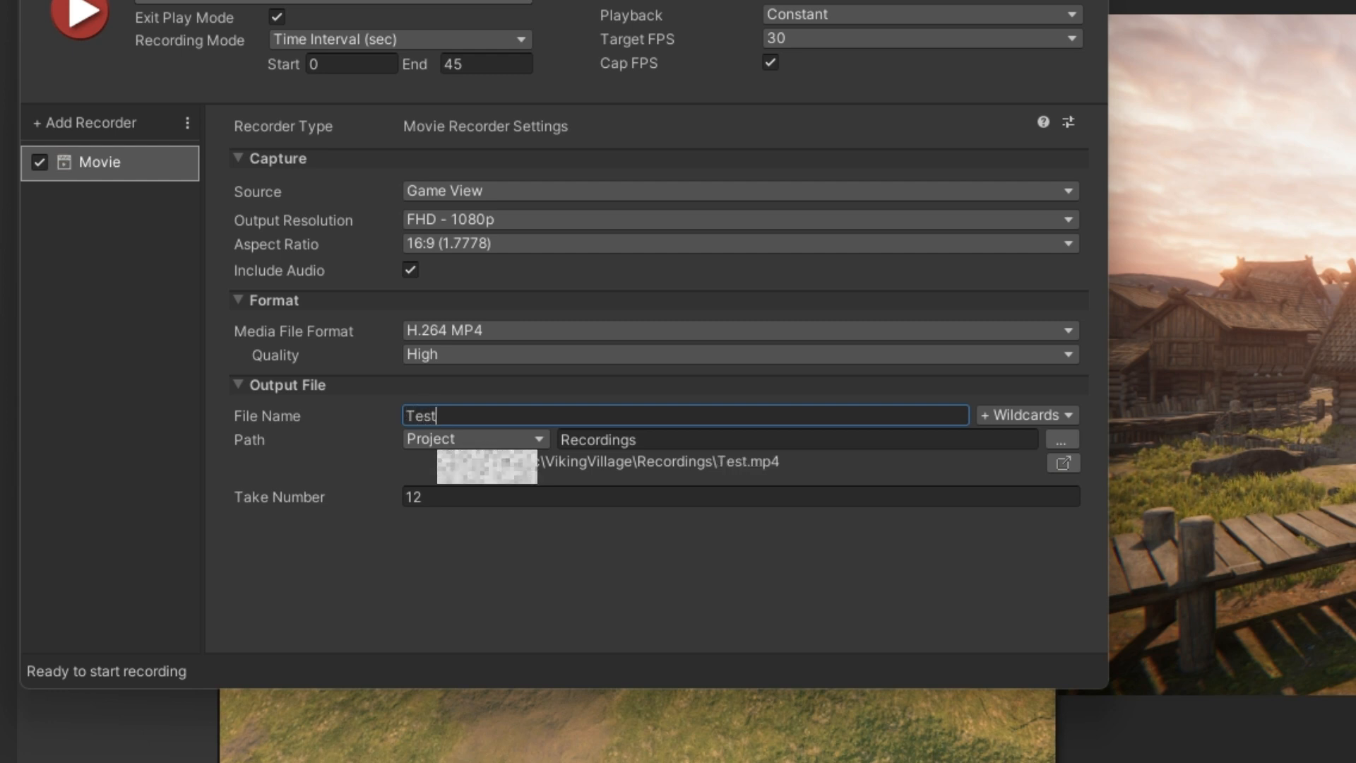
{"action": "type", "text": "VikingVillage"}
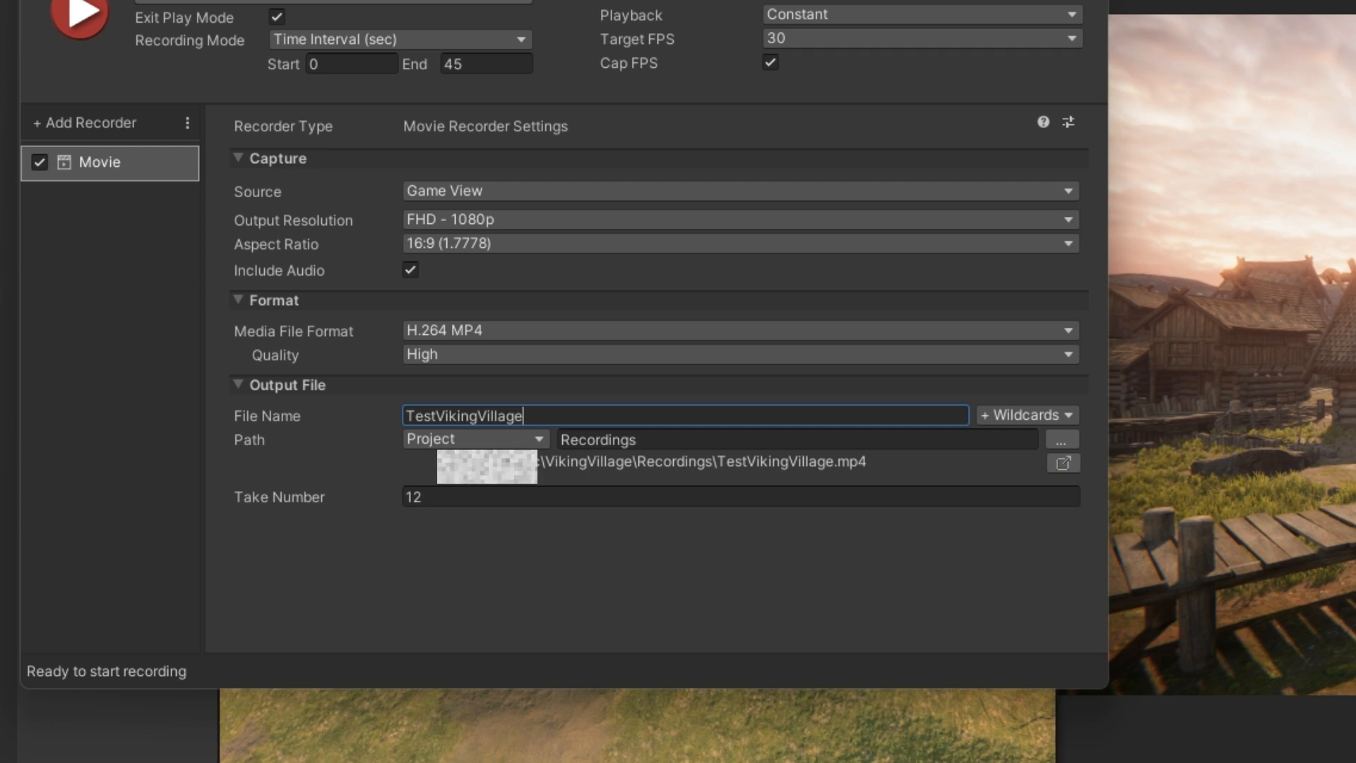
- Record the Game view with the configured Movie recorder and close the Recorder window once the recording is finished
{"action": "left_click", "coordinate": [355, 2]}
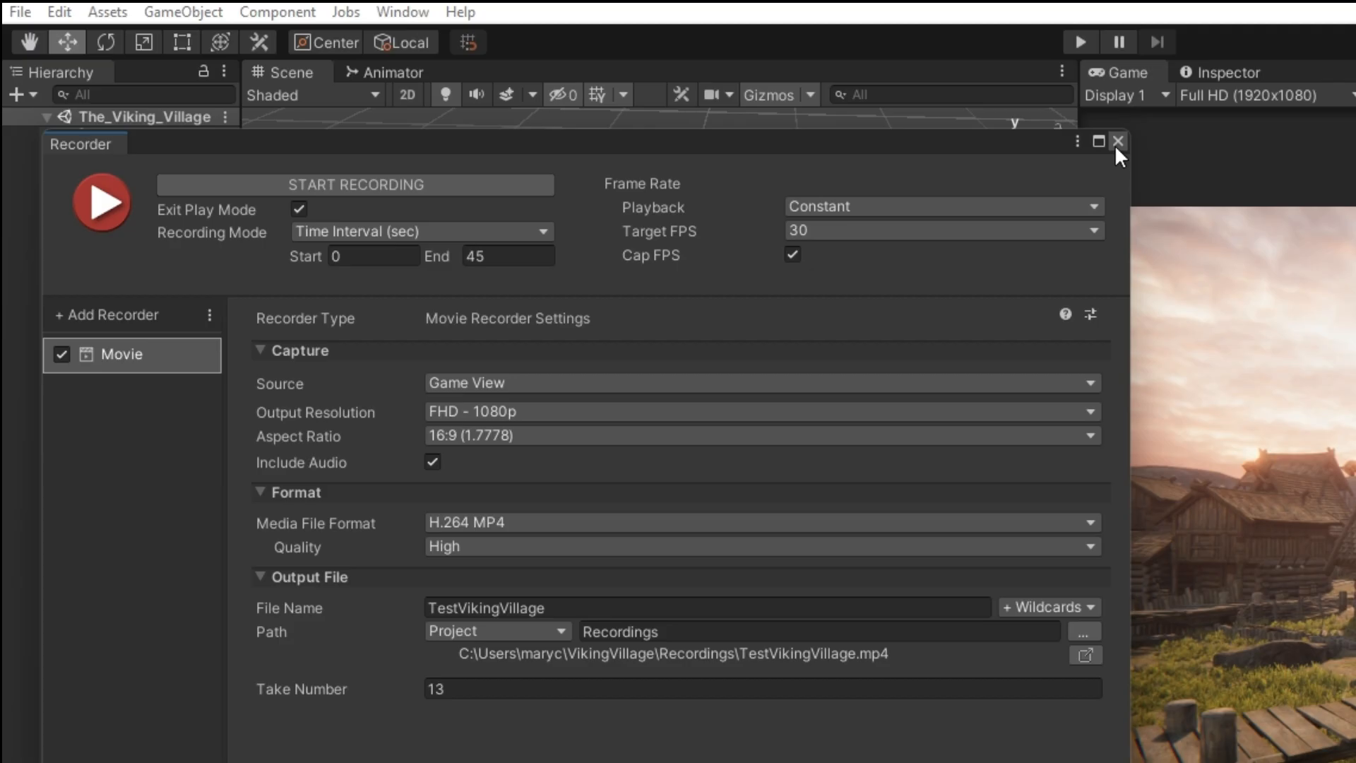
{"action": "left_click", "coordinate": [1115, 144]}
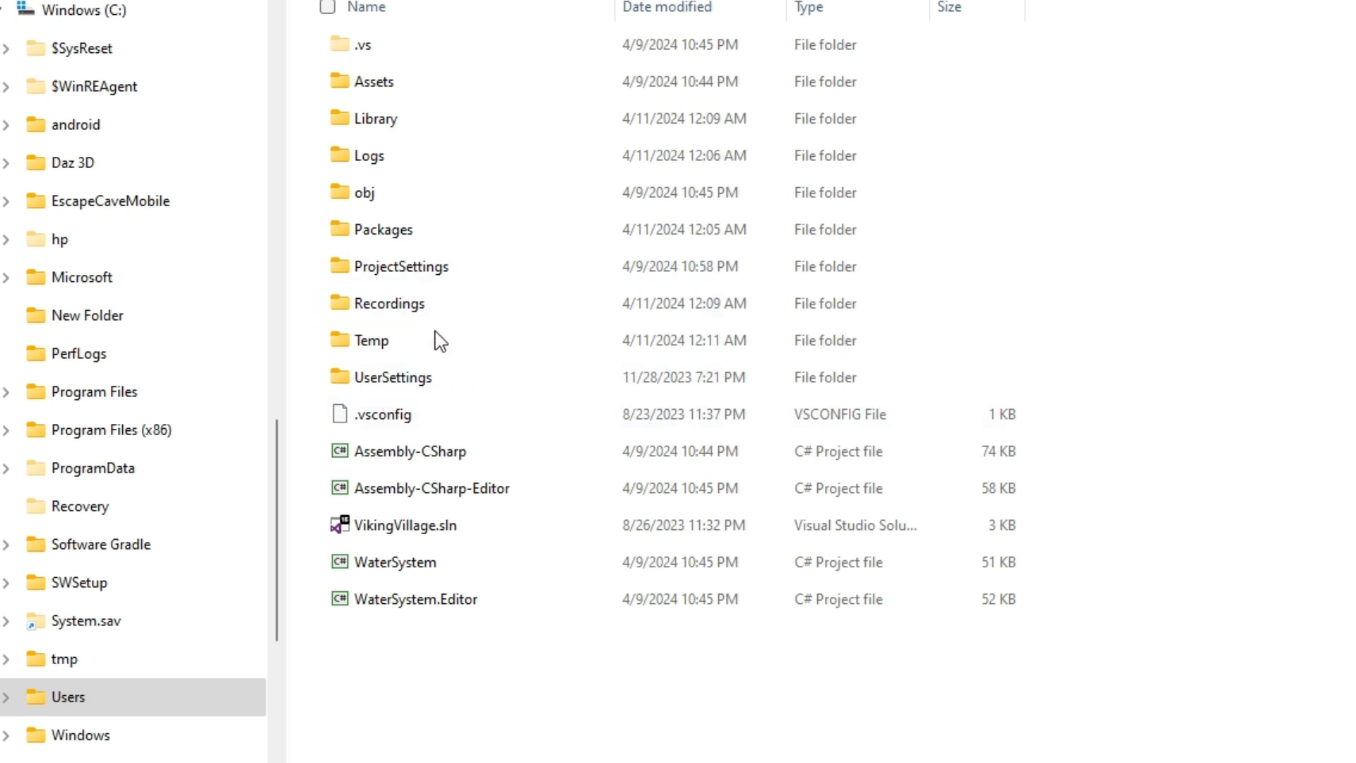
- In File Explorer, open the VikingVillage project's Recordings folder and play the TestVikingVillage video
{"action": "double_click", "coordinate": [382, 309]}
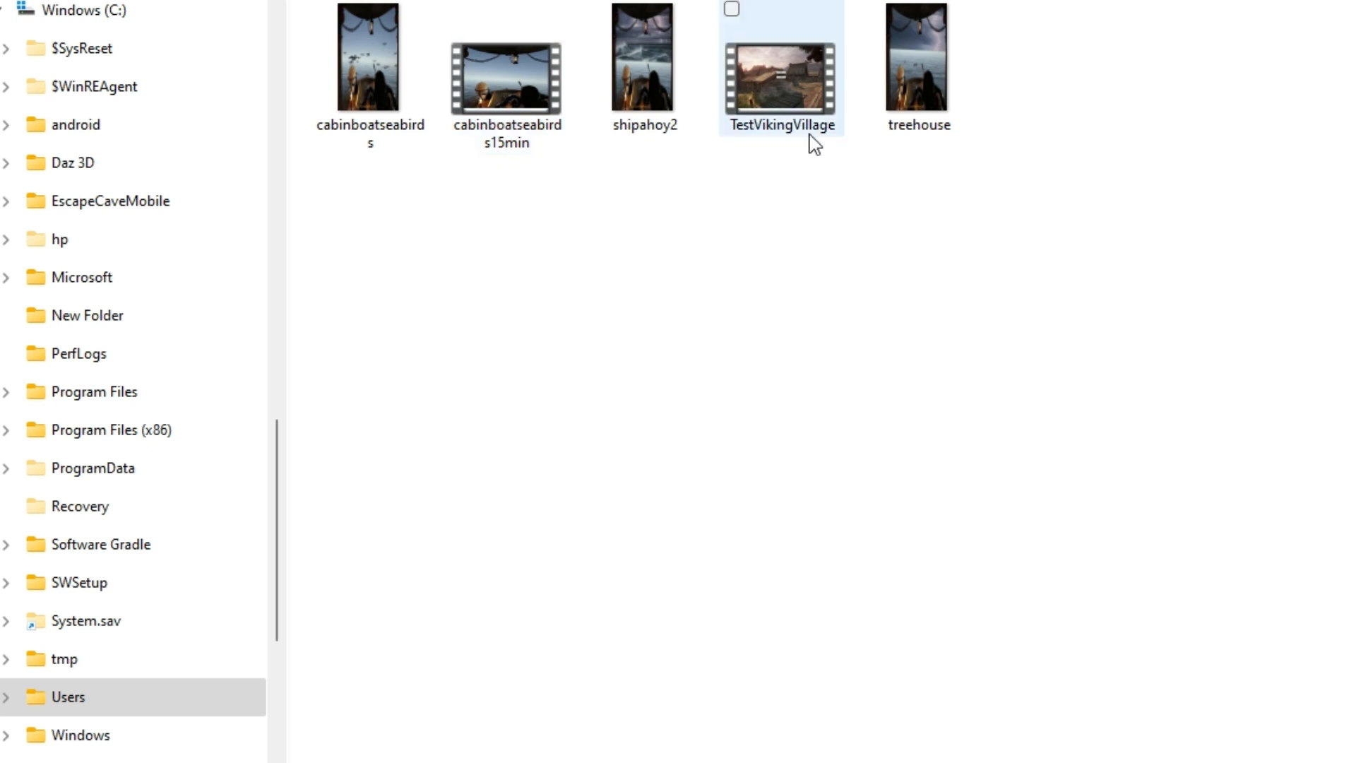
{"action": "mouse_move", "coordinate": [815, 143]}
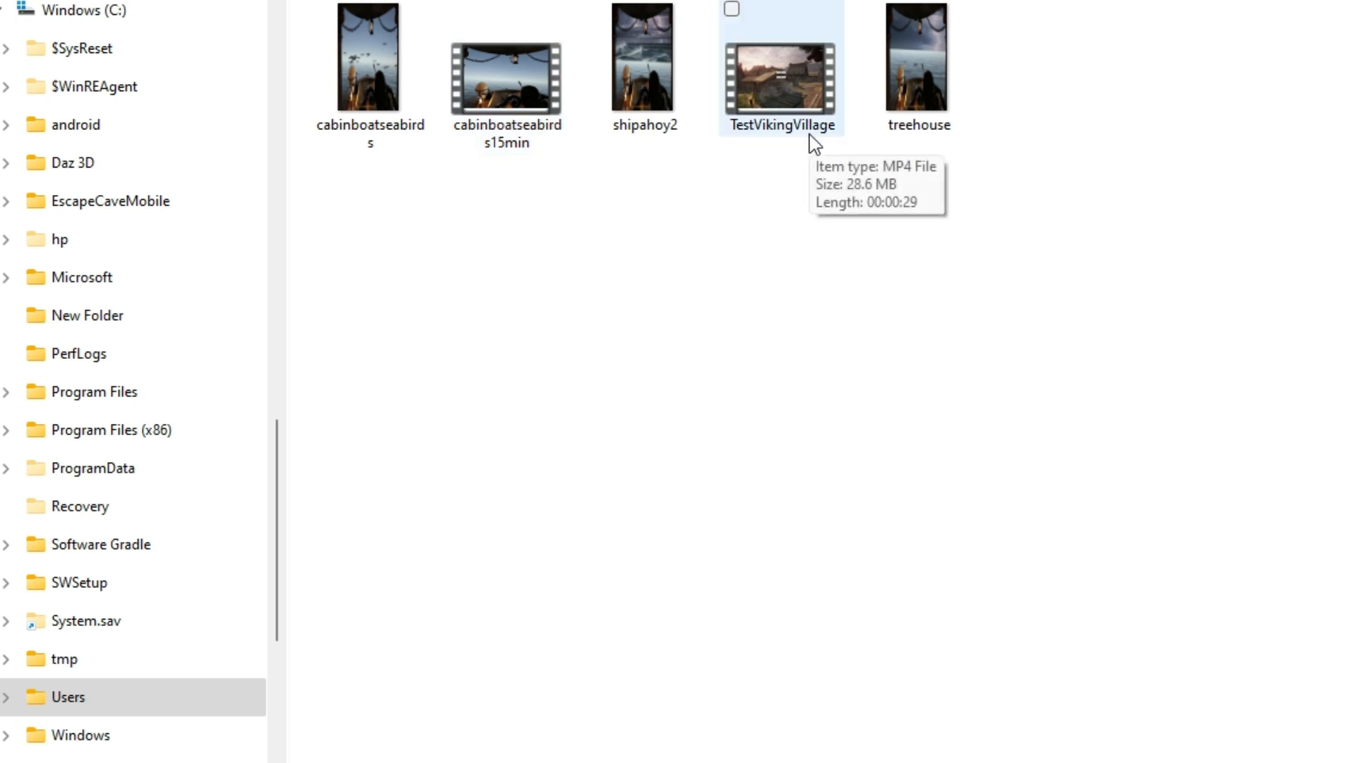
{"action": "double_click", "coordinate": [791, 88]}
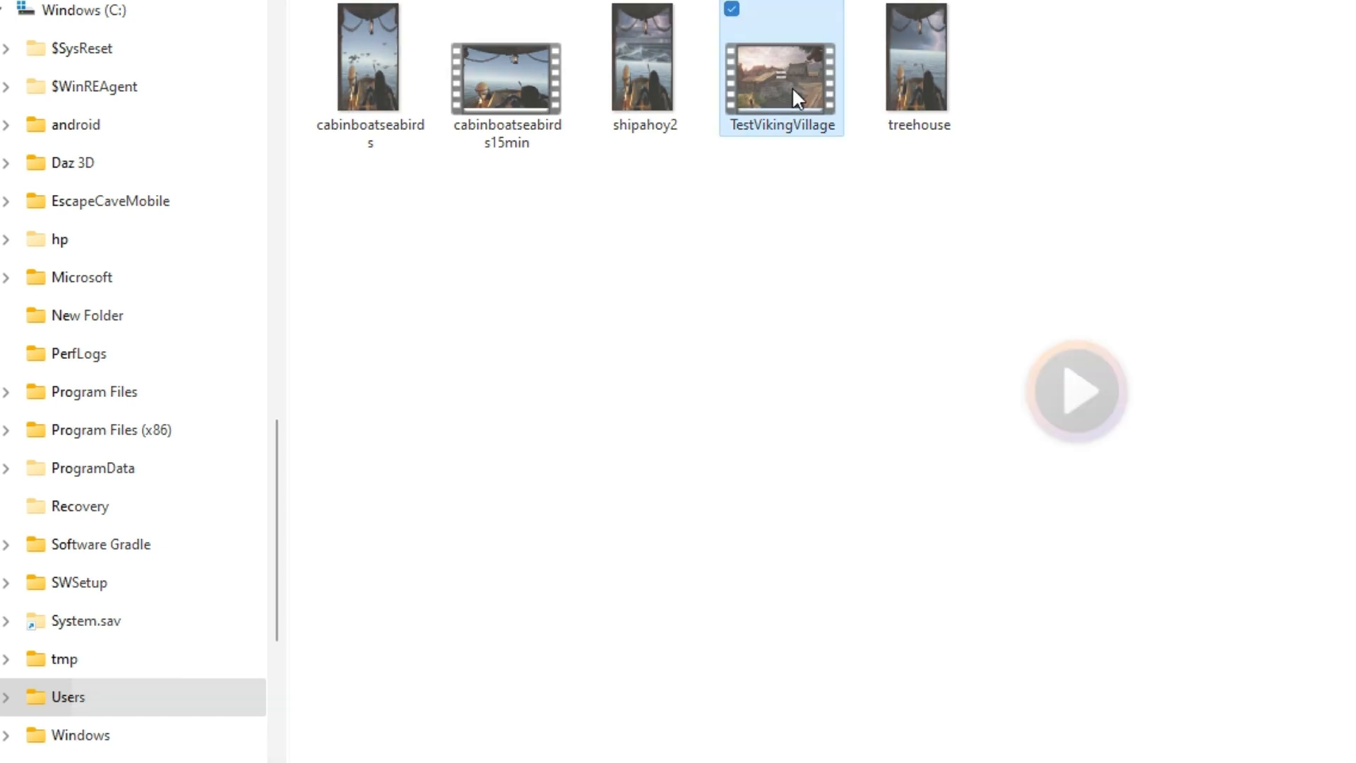